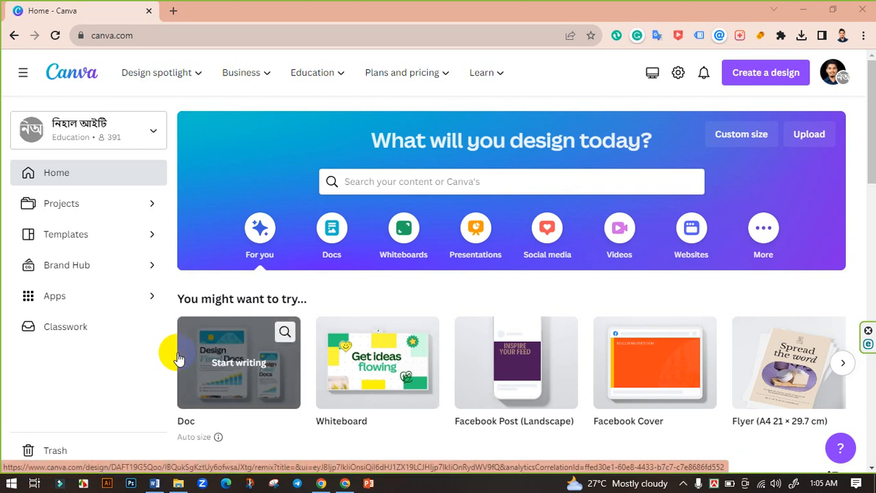
Switch to the Word document and select the 300×600 half page size in the banner ad size table.
{"action": "left_click", "coordinate": [154, 484]}
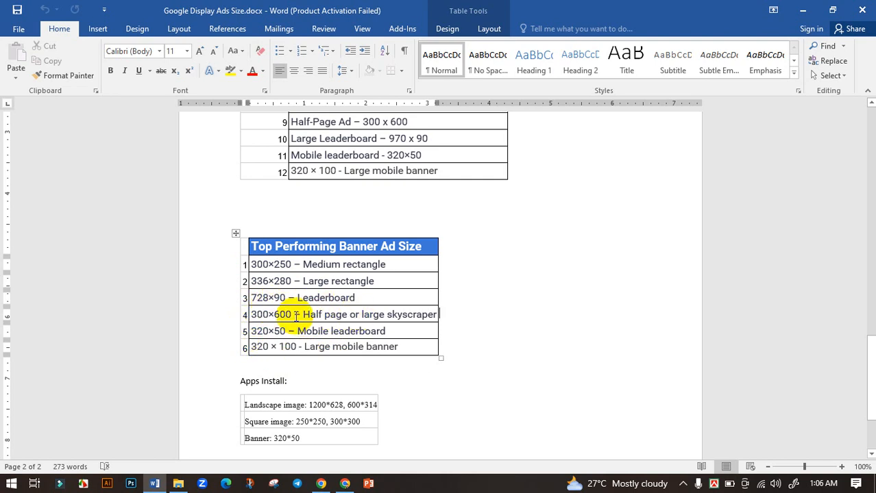
{"action": "left_click_drag", "start_coordinate": [253, 316], "coordinate": [291, 315]}
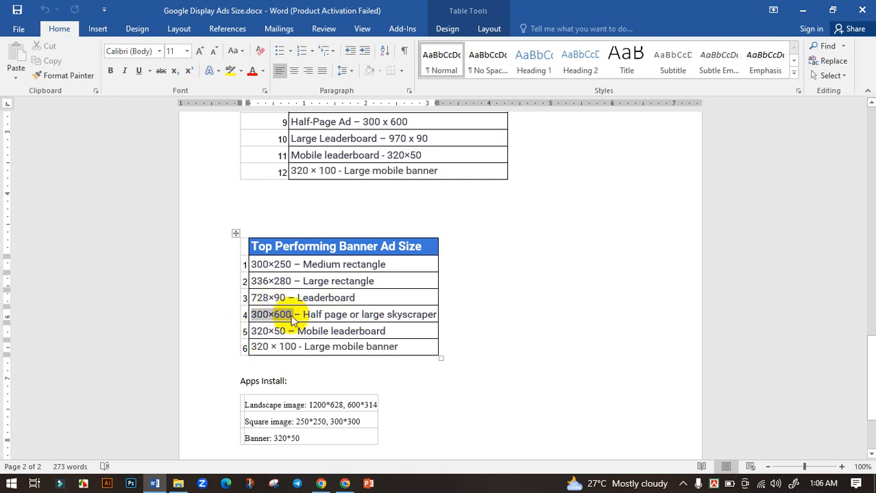
{"action": "left_click", "coordinate": [262, 315]}
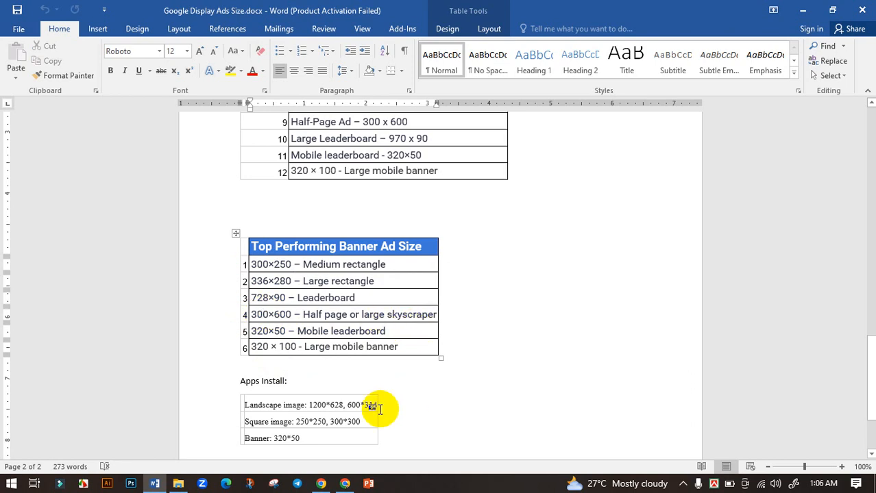
Return to Canva and create a new custom-size design of 300 × 600 px.
{"action": "left_click", "coordinate": [345, 484]}
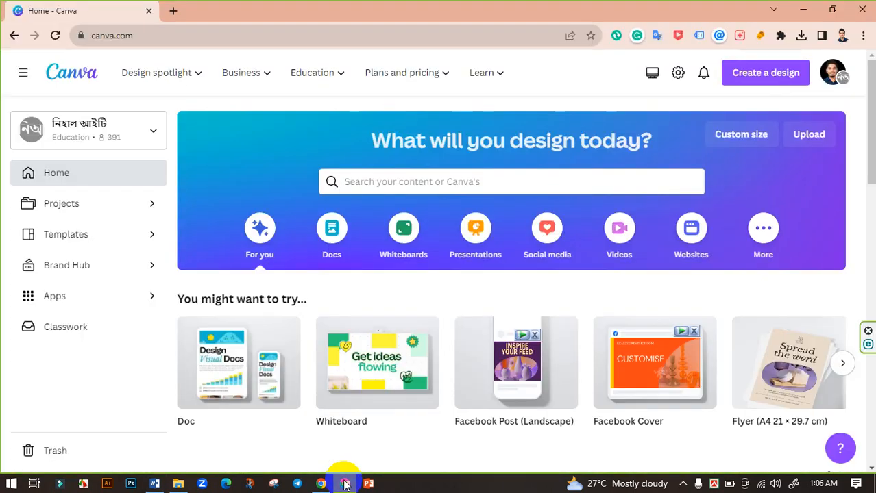
{"action": "left_click", "coordinate": [754, 146]}
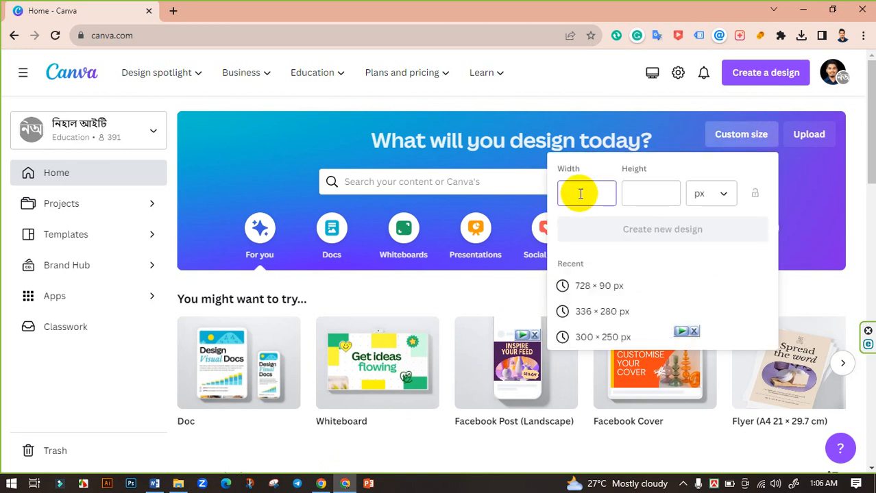
{"action": "type", "text": "300"}
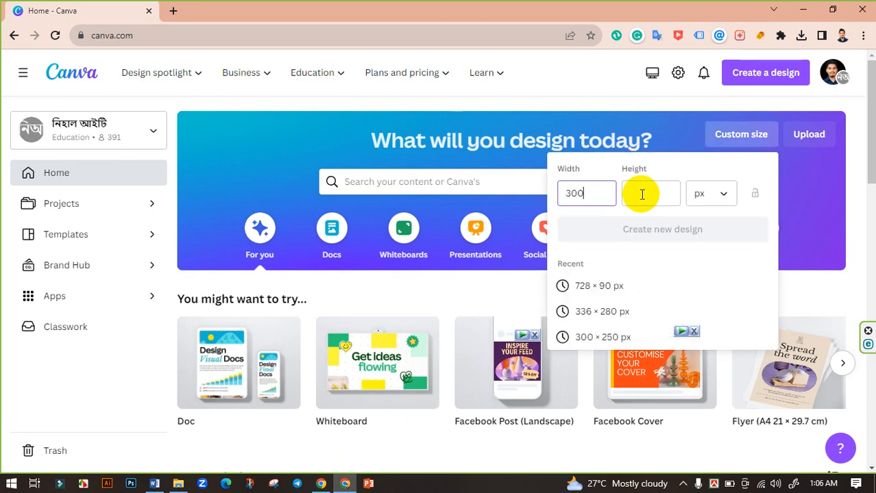
{"action": "left_click", "coordinate": [645, 195]}
{"action": "type", "text": "600"}
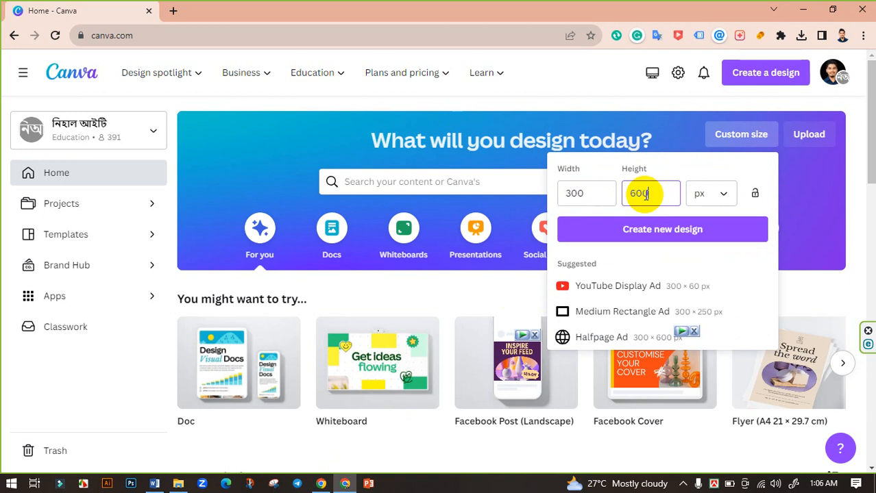
{"action": "left_click", "coordinate": [652, 237]}
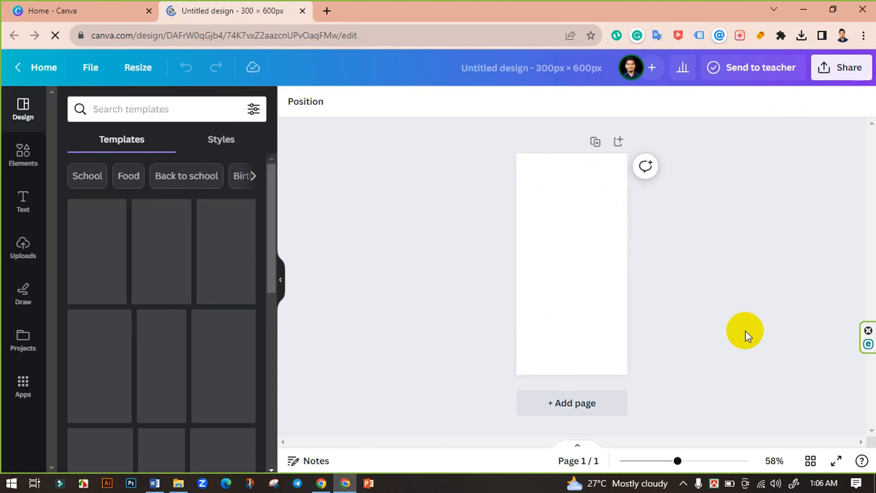
Search the design templates for fashion.
{"action": "left_click_drag", "start_coordinate": [678, 461], "coordinate": [686, 461]}
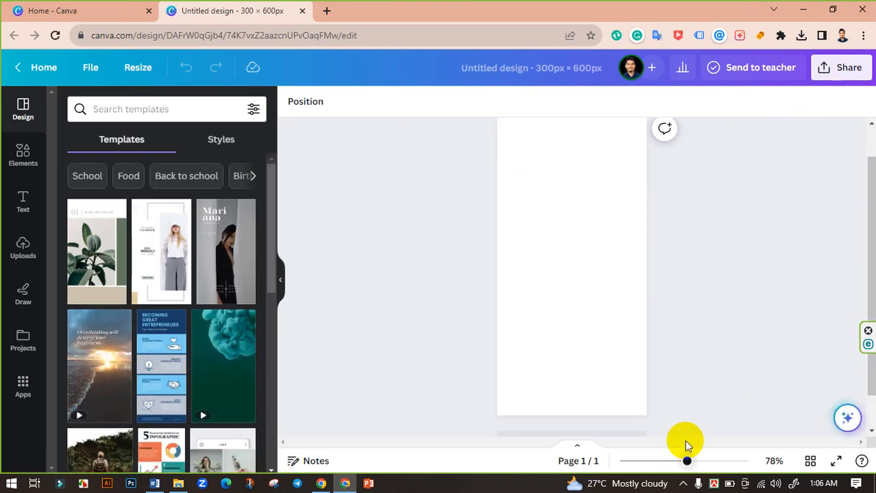
{"action": "scroll", "coordinate": [491, 310], "scroll_direction": "down", "scroll_amount": 1}
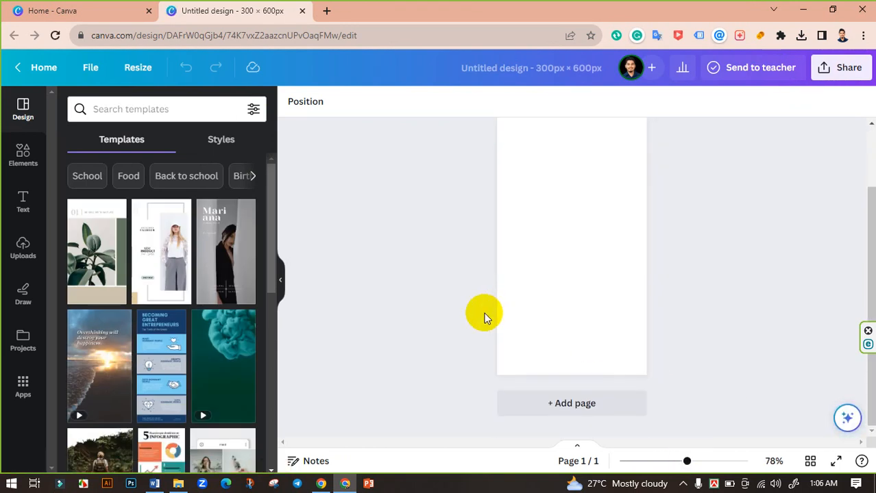
{"action": "scroll", "coordinate": [477, 350], "scroll_direction": "up", "scroll_amount": 2}
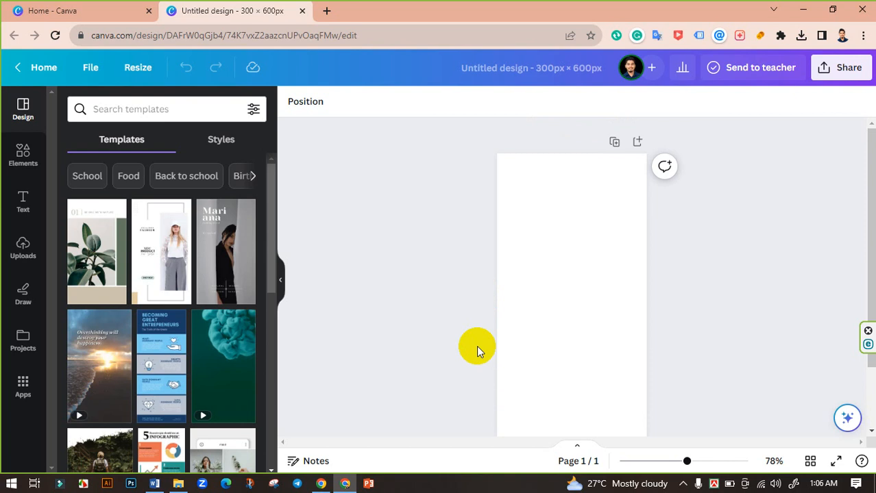
{"action": "scroll", "coordinate": [476, 345], "scroll_direction": "down", "scroll_amount": 1}
{"action": "scroll", "coordinate": [477, 345], "scroll_direction": "up", "scroll_amount": 1}
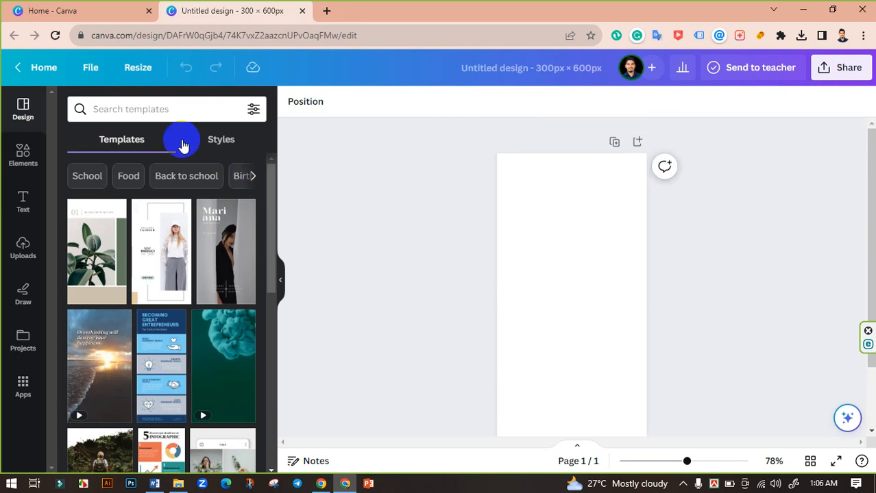
{"action": "left_click", "coordinate": [130, 108]}
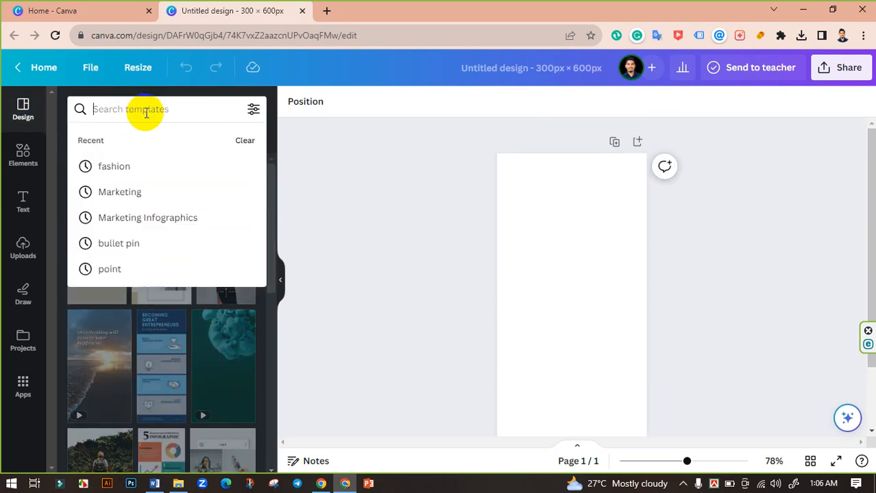
{"action": "left_click", "coordinate": [146, 113]}
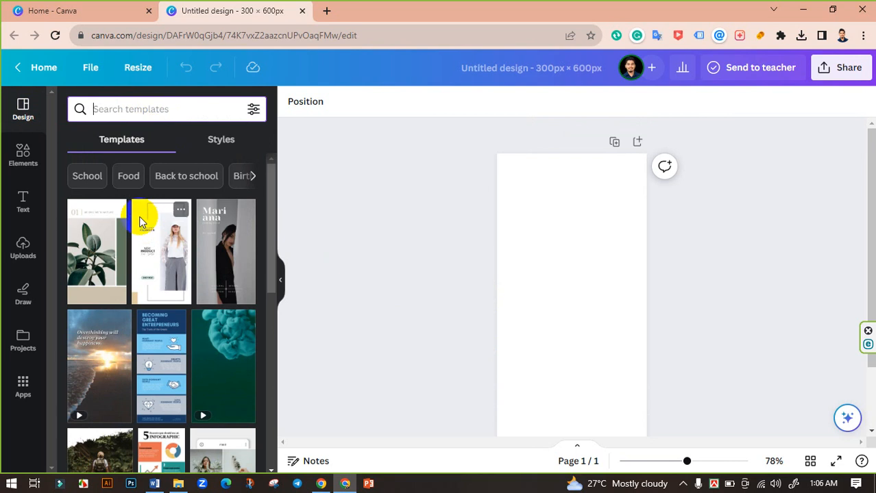
{"action": "type", "text": "fashion"}
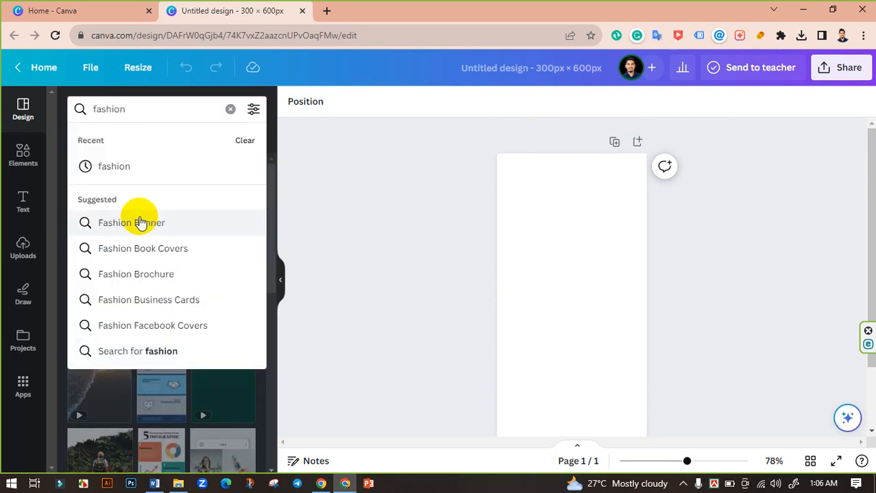
{"action": "left_click", "coordinate": [120, 163]}
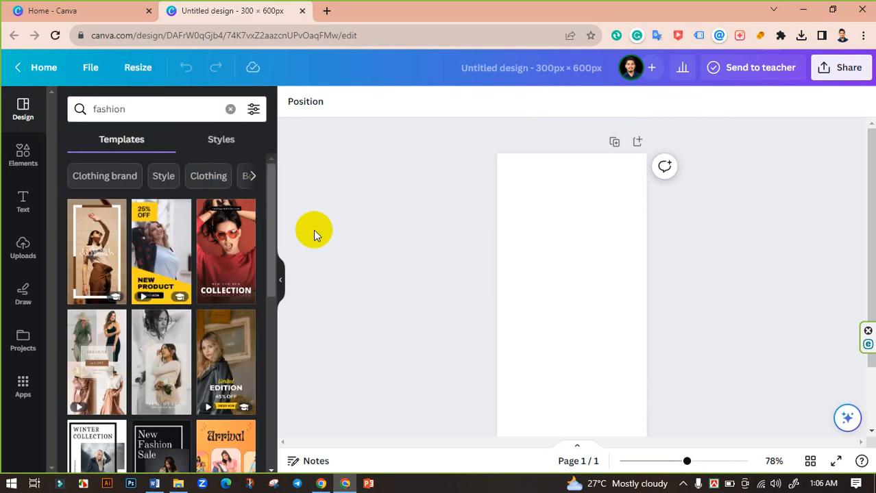
Browse the fashion results and apply the Cream And Brown Fashion Sale template to the page.
{"action": "scroll", "coordinate": [164, 250], "scroll_direction": "down", "scroll_amount": 1}
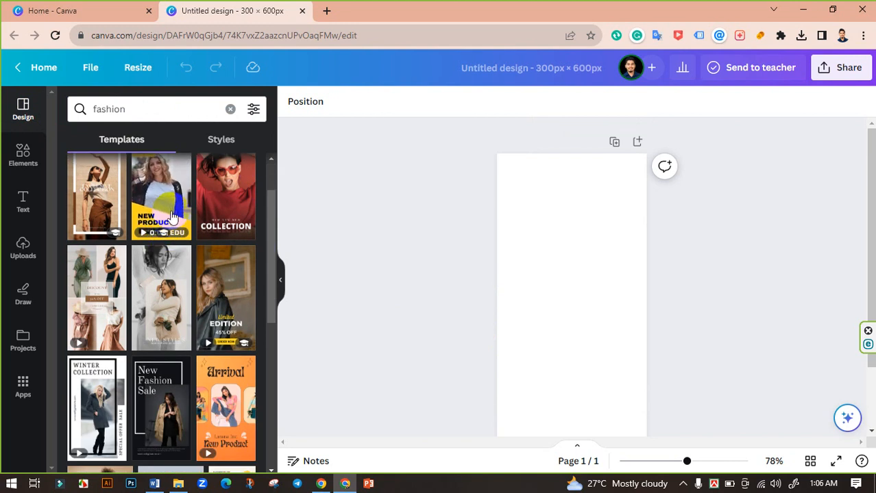
{"action": "scroll", "coordinate": [183, 241], "scroll_direction": "down", "scroll_amount": 2}
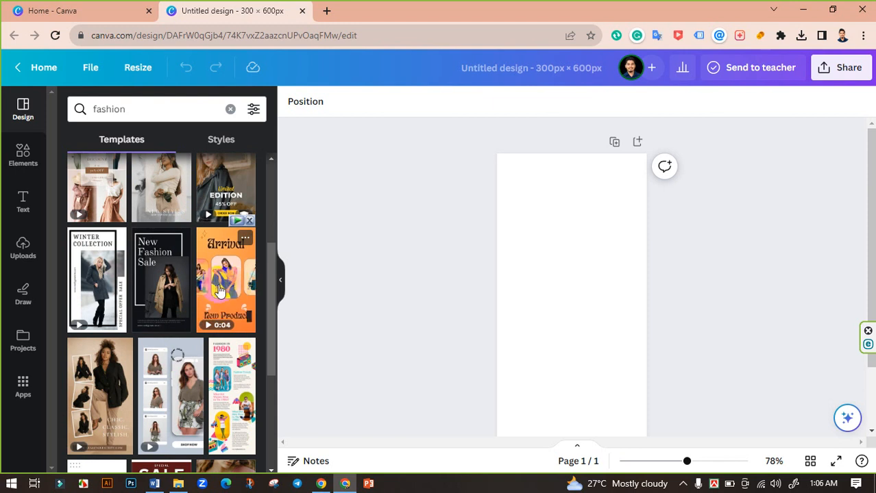
{"action": "scroll", "coordinate": [96, 287], "scroll_direction": "down", "scroll_amount": 2}
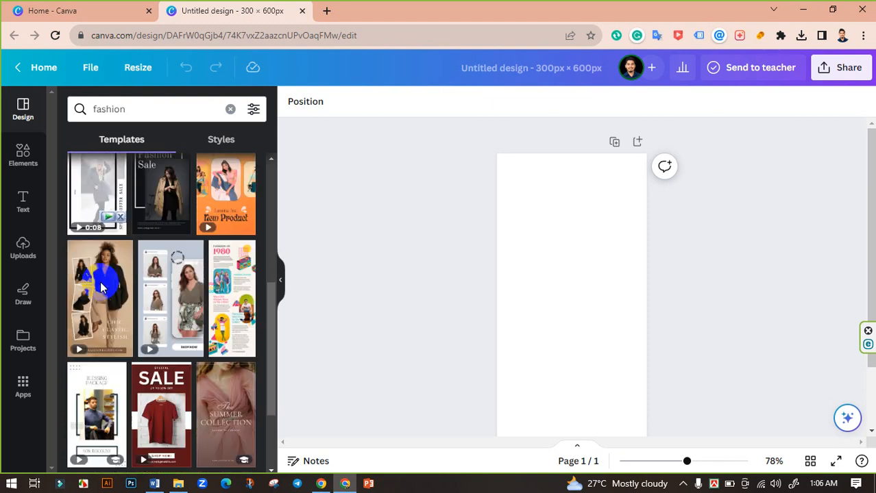
{"action": "scroll", "coordinate": [171, 308], "scroll_direction": "down", "scroll_amount": 1}
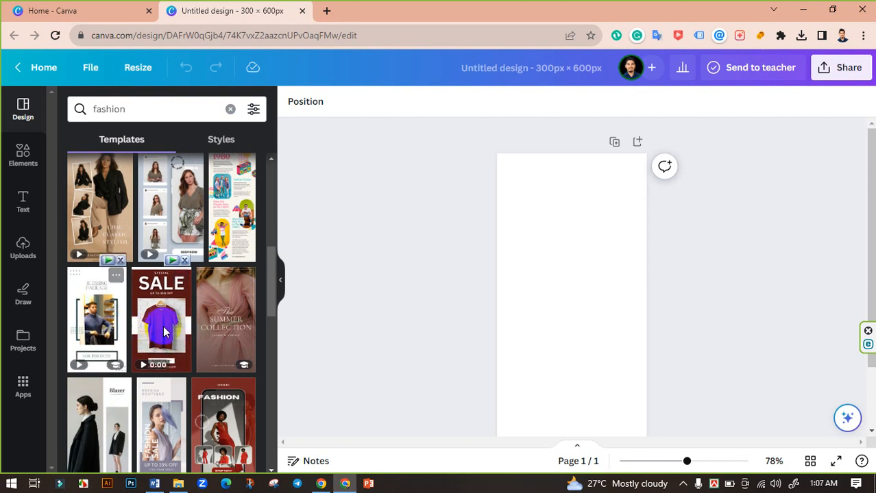
{"action": "scroll", "coordinate": [165, 336], "scroll_direction": "down", "scroll_amount": 2}
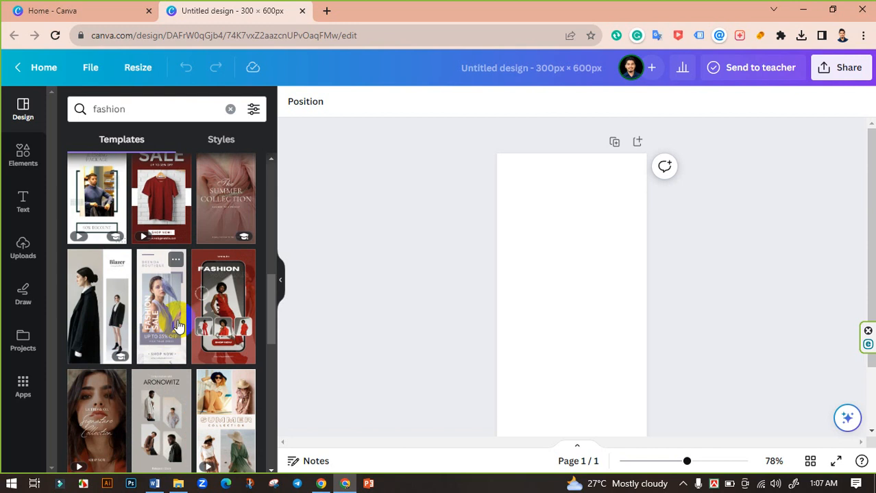
{"action": "scroll", "coordinate": [156, 330], "scroll_direction": "down", "scroll_amount": 2}
{"action": "scroll", "coordinate": [164, 336], "scroll_direction": "down", "scroll_amount": 4}
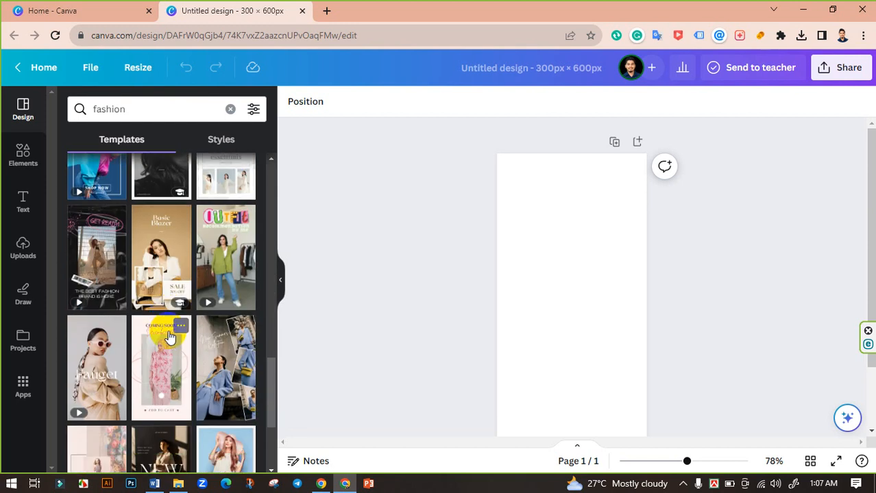
{"action": "scroll", "coordinate": [170, 337], "scroll_direction": "up", "scroll_amount": 2}
{"action": "scroll", "coordinate": [170, 337], "scroll_direction": "down", "scroll_amount": 2}
{"action": "scroll", "coordinate": [171, 339], "scroll_direction": "down", "scroll_amount": 1}
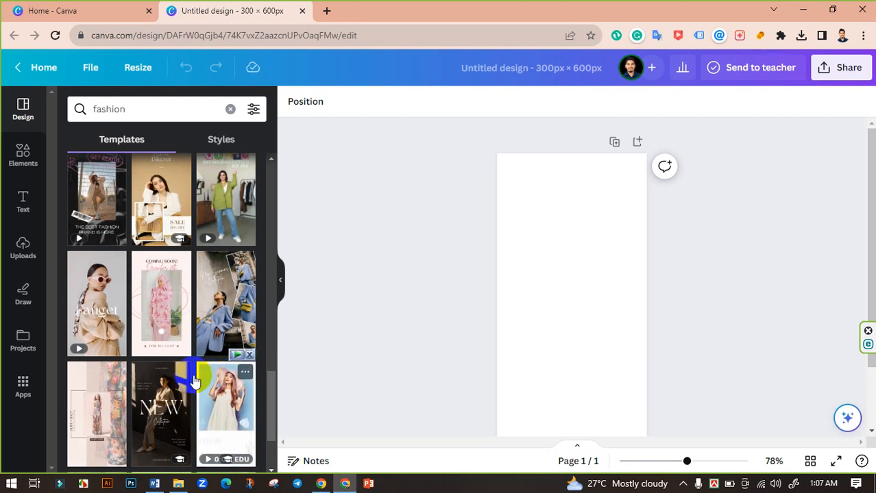
{"action": "scroll", "coordinate": [205, 380], "scroll_direction": "down", "scroll_amount": 3}
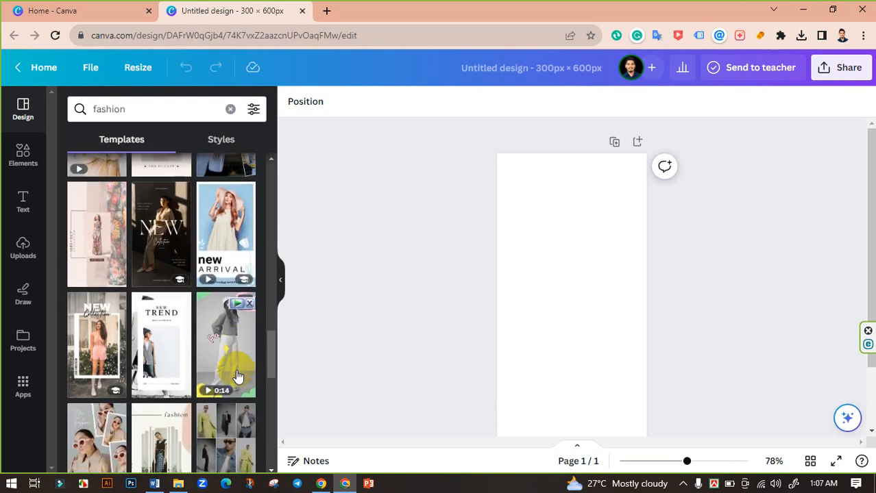
{"action": "scroll", "coordinate": [236, 376], "scroll_direction": "down", "scroll_amount": 2}
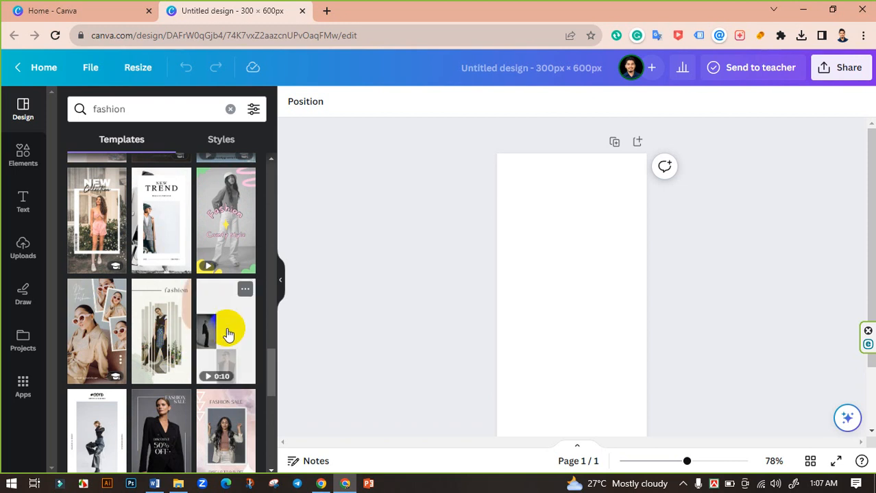
{"action": "scroll", "coordinate": [153, 324], "scroll_direction": "down", "scroll_amount": 3}
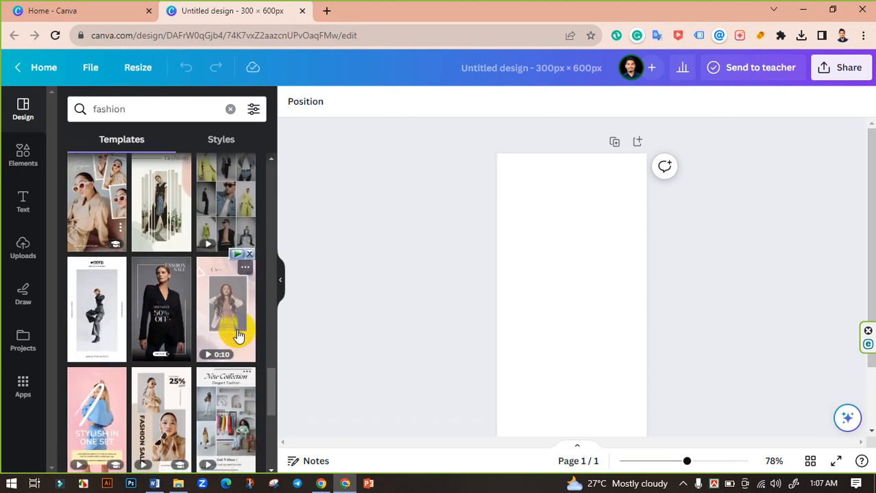
{"action": "scroll", "coordinate": [112, 281], "scroll_direction": "down", "scroll_amount": 2}
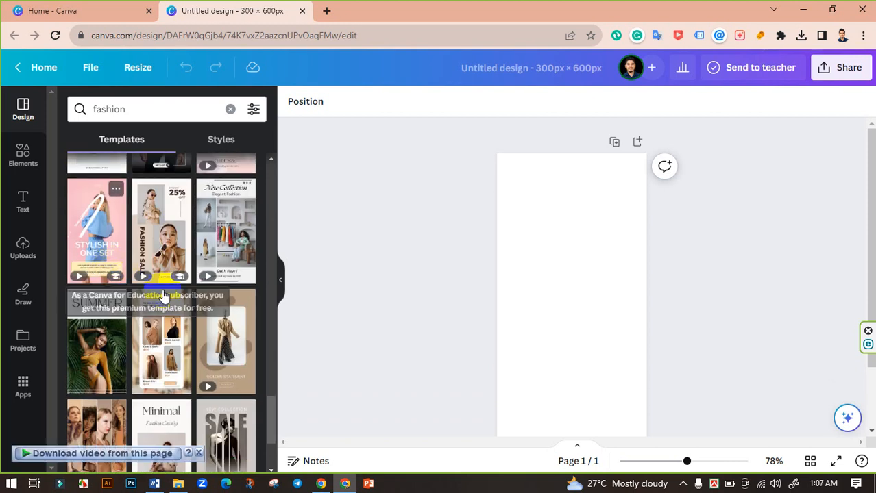
{"action": "scroll", "coordinate": [178, 362], "scroll_direction": "down", "scroll_amount": 2}
{"action": "scroll", "coordinate": [206, 351], "scroll_direction": "down", "scroll_amount": 2}
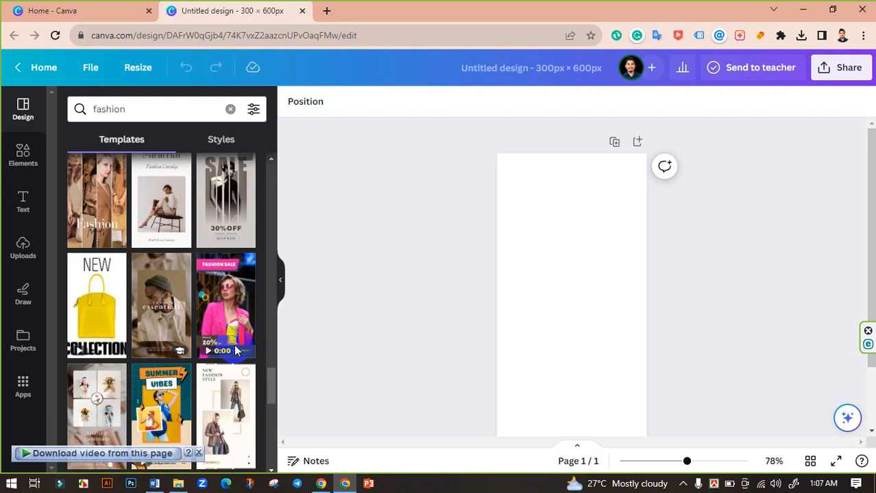
{"action": "scroll", "coordinate": [159, 344], "scroll_direction": "down", "scroll_amount": 2}
{"action": "scroll", "coordinate": [159, 344], "scroll_direction": "down", "scroll_amount": 2}
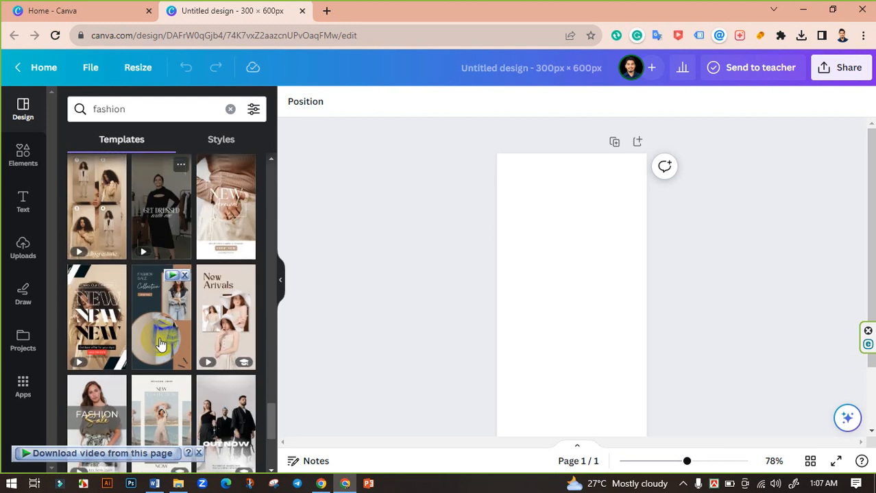
{"action": "scroll", "coordinate": [206, 335], "scroll_direction": "down", "scroll_amount": 2}
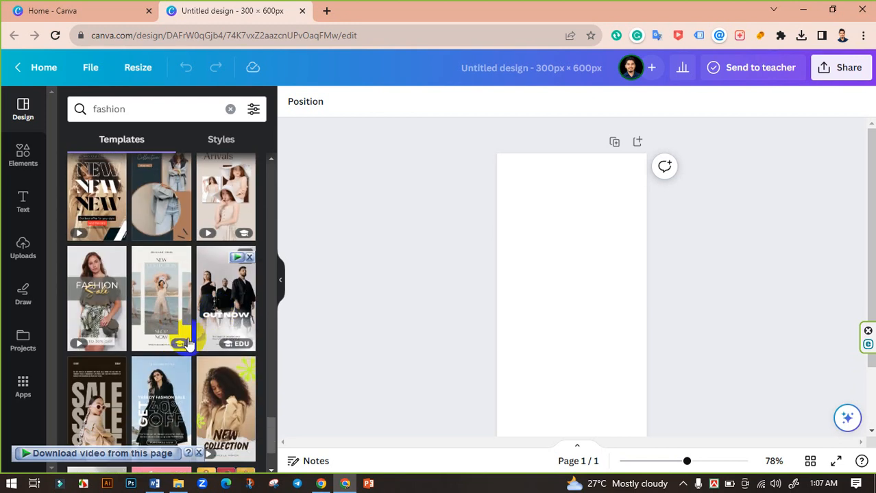
{"action": "scroll", "coordinate": [182, 335], "scroll_direction": "down", "scroll_amount": 4}
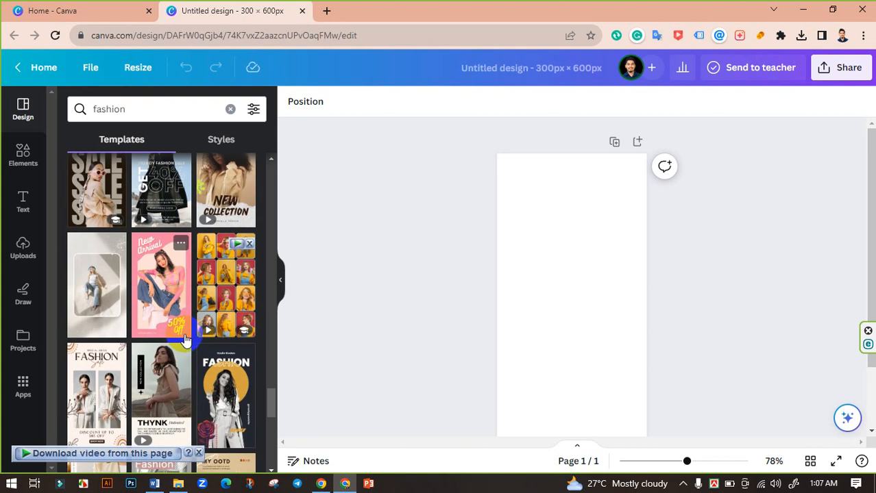
{"action": "scroll", "coordinate": [146, 336], "scroll_direction": "down", "scroll_amount": 1}
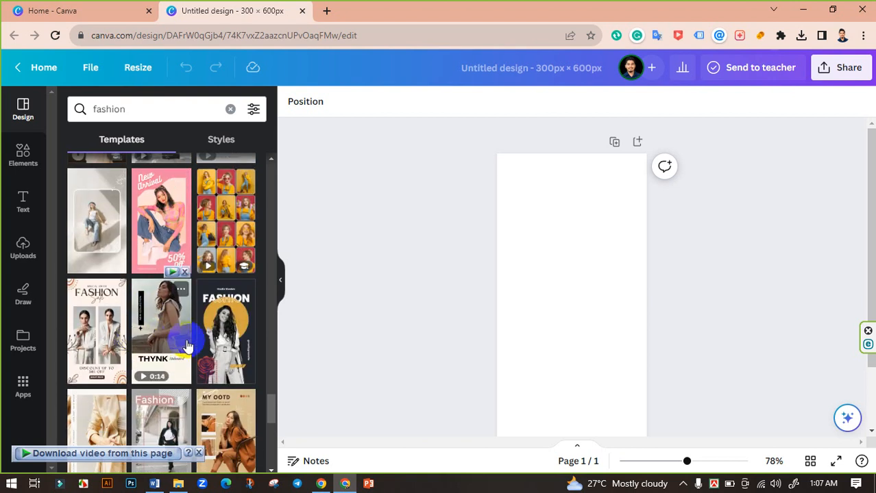
{"action": "scroll", "coordinate": [179, 340], "scroll_direction": "down", "scroll_amount": 2}
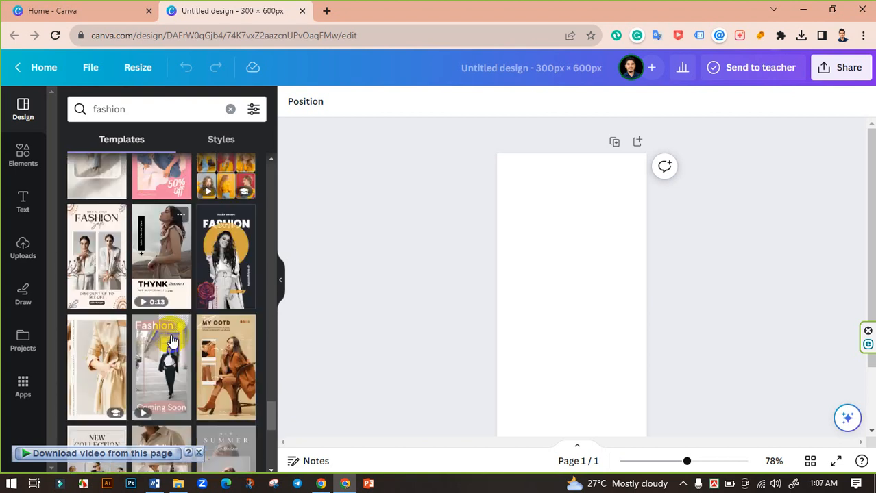
{"action": "scroll", "coordinate": [171, 340], "scroll_direction": "up", "scroll_amount": 1}
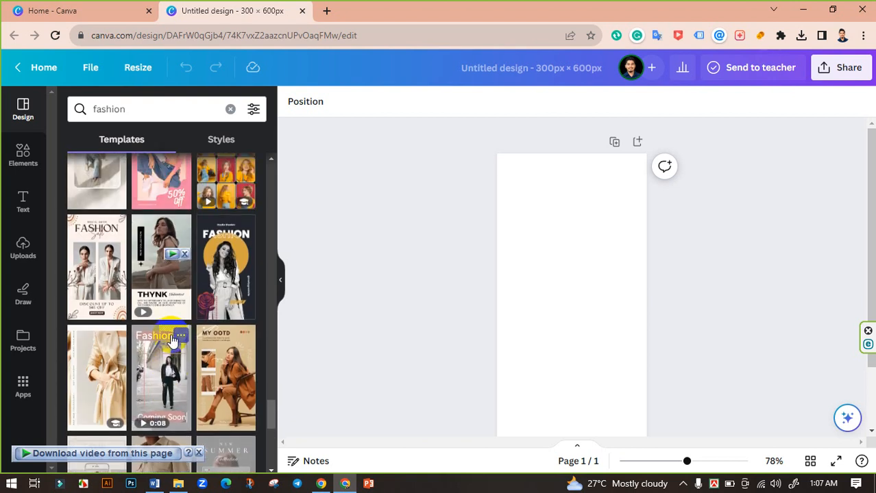
{"action": "left_click", "coordinate": [101, 290]}
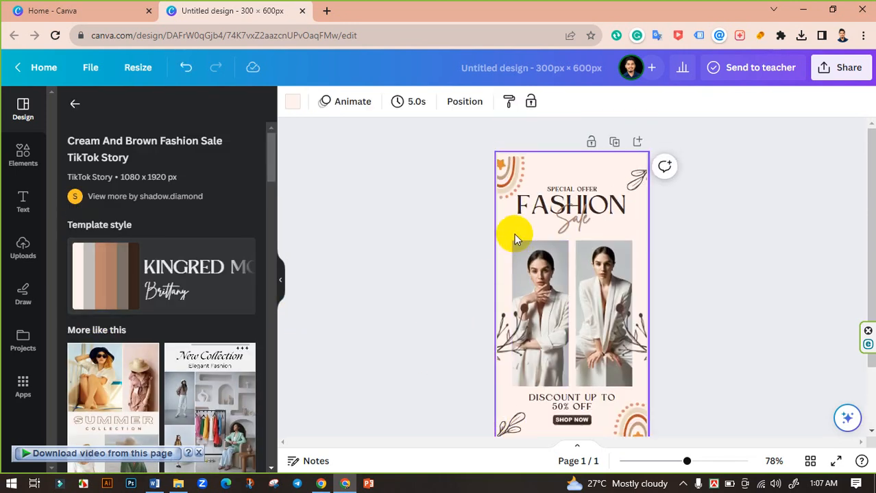
{"action": "left_click", "coordinate": [500, 170]}
{"action": "left_click", "coordinate": [420, 195]}
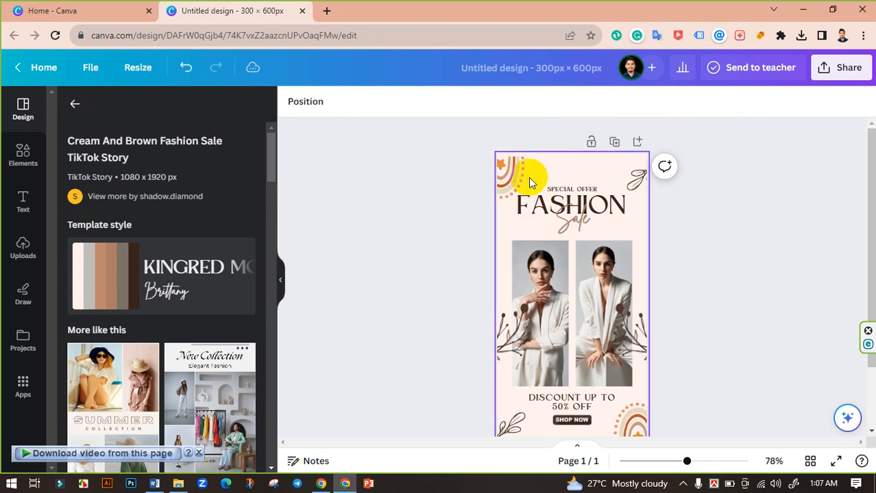
{"action": "mouse_move", "coordinate": [517, 172]}
{"action": "left_mouse_down"}
{"action": "mouse_move", "coordinate": [502, 170]}
{"action": "mouse_move", "coordinate": [511, 172]}
{"action": "left_mouse_up"}
{"action": "left_click", "coordinate": [439, 205]}
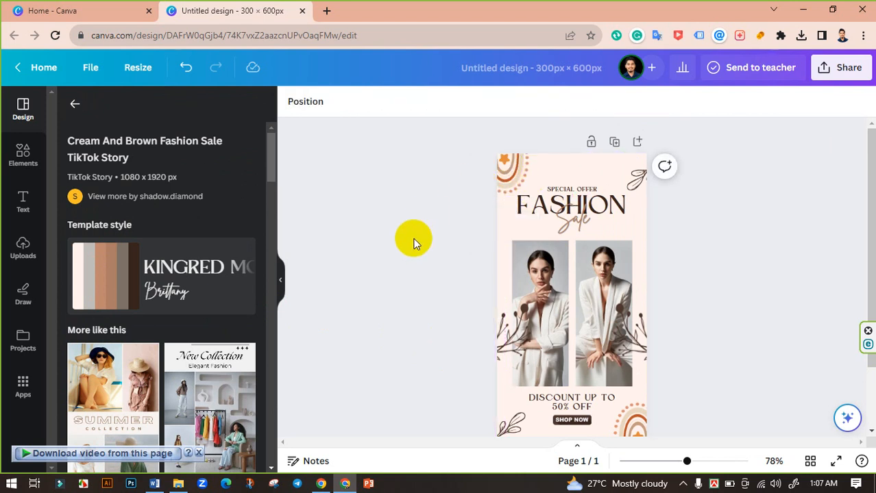
{"action": "scroll", "coordinate": [414, 246], "scroll_direction": "down", "scroll_amount": 3}
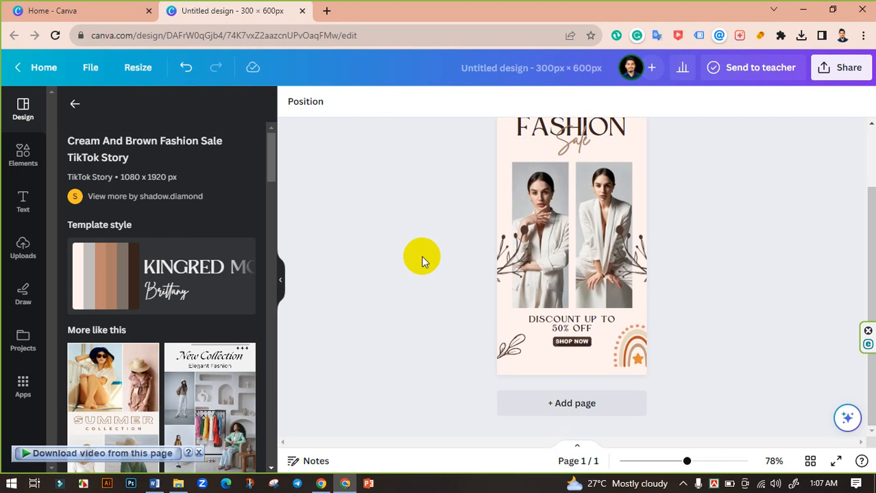
{"action": "left_click", "coordinate": [642, 355]}
{"action": "left_click_drag", "start_coordinate": [643, 359], "coordinate": [643, 365]}
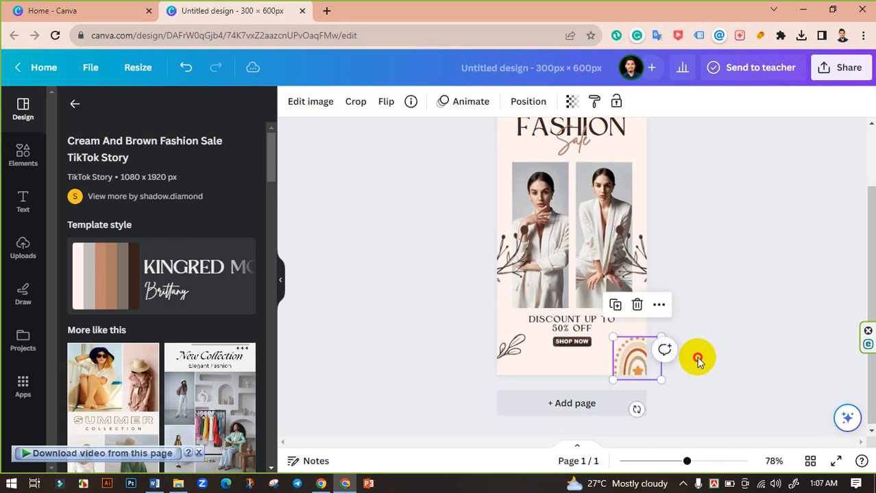
{"action": "left_click", "coordinate": [694, 358]}
{"action": "scroll", "coordinate": [694, 358], "scroll_direction": "up", "scroll_amount": 3}
{"action": "left_click", "coordinate": [546, 295]}
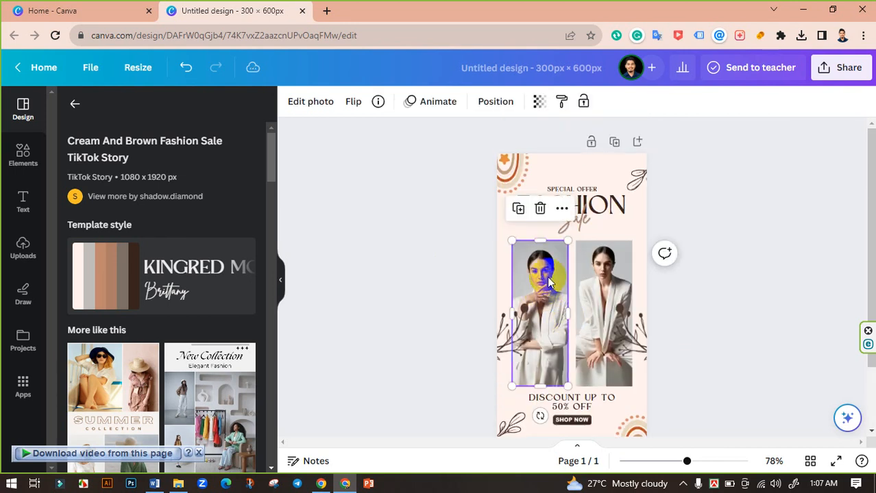
{"action": "left_click", "coordinate": [540, 210]}
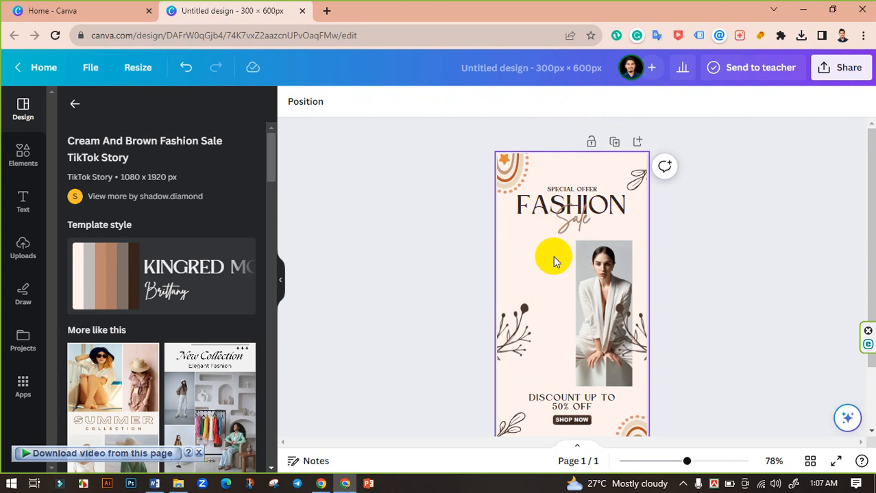
{"action": "key", "text": "ctrl+z"}
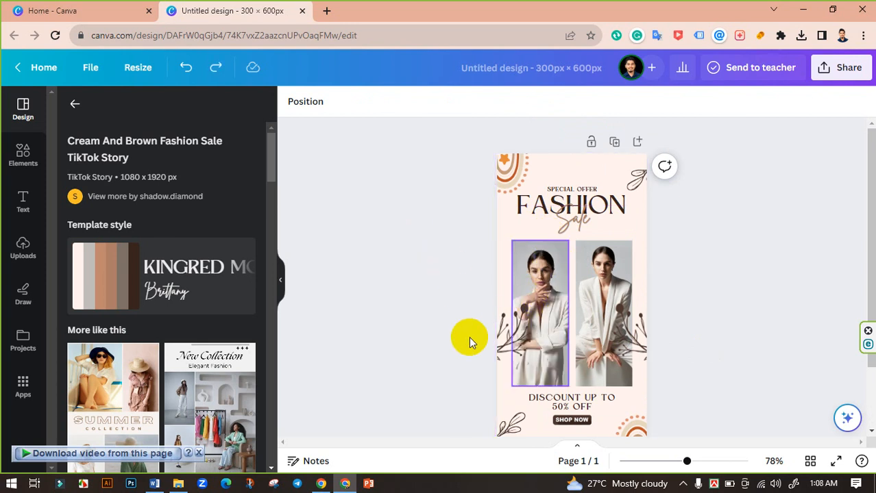
Delete the branch decoration beside the left model photo.
{"action": "left_click", "coordinate": [509, 348]}
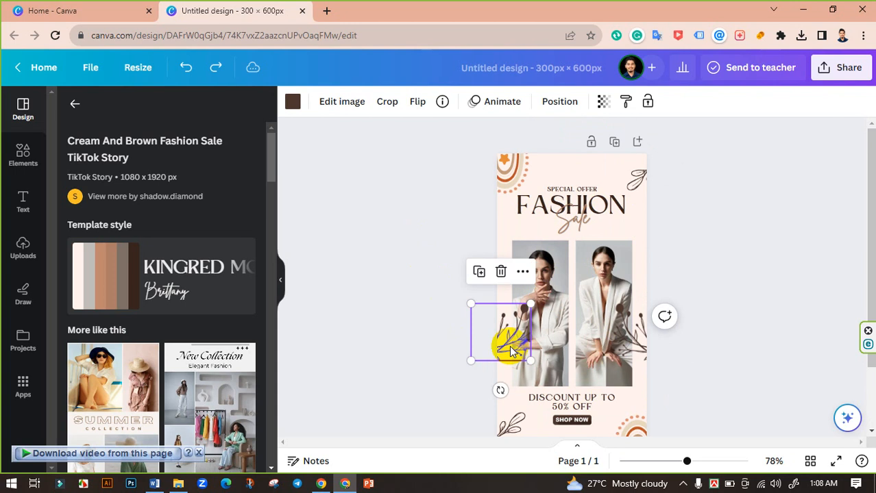
{"action": "key", "text": "Delete"}
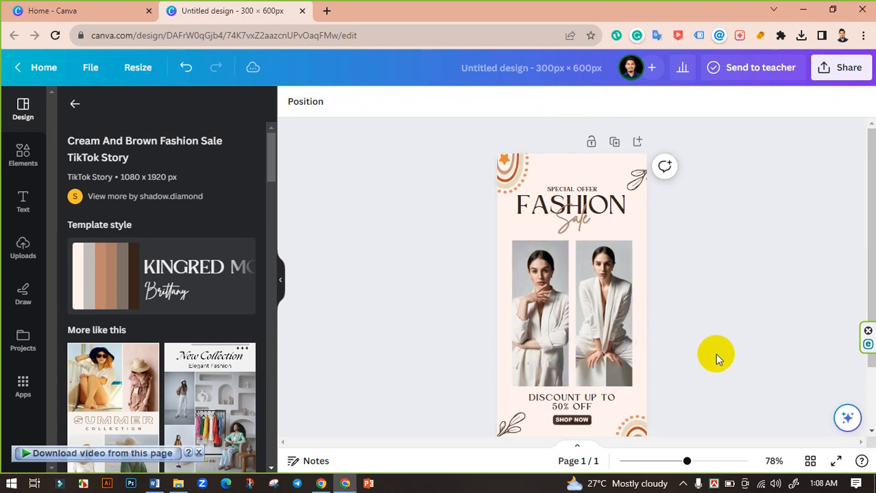
{"action": "scroll", "coordinate": [719, 366], "scroll_direction": "down", "scroll_amount": 2}
{"action": "scroll", "coordinate": [720, 368], "scroll_direction": "up", "scroll_amount": 2}
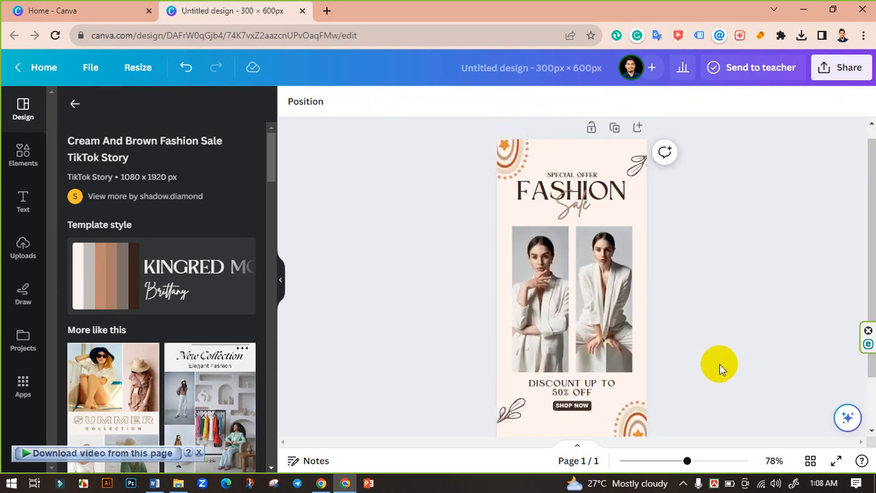
{"action": "left_click", "coordinate": [23, 255]}
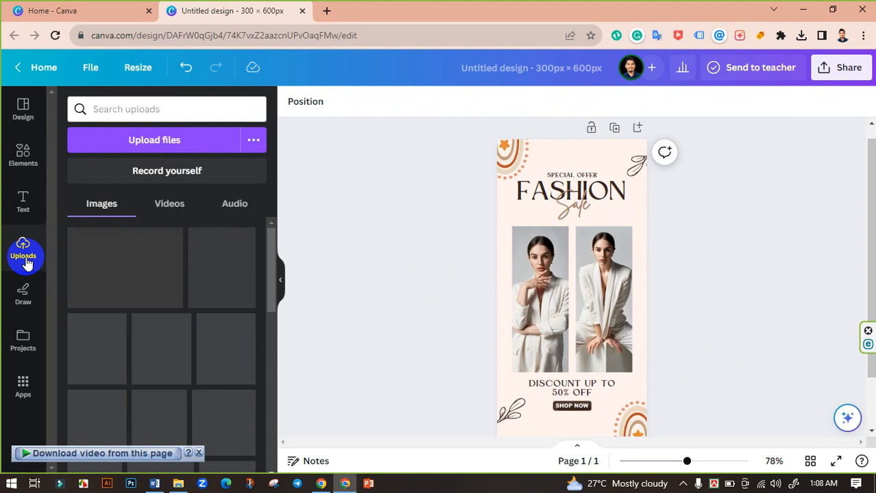
{"action": "left_click", "coordinate": [171, 144]}
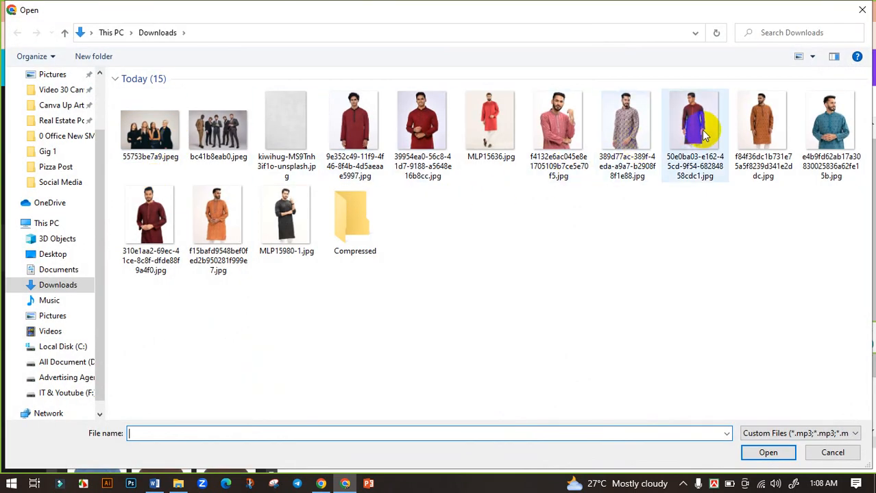
{"action": "left_click", "coordinate": [286, 217]}
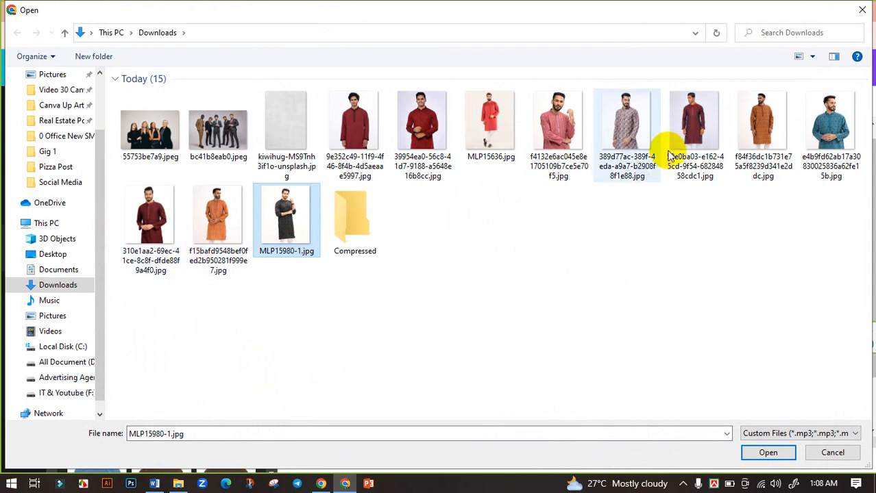
{"action": "left_click", "coordinate": [688, 142], "text": "ctrl"}
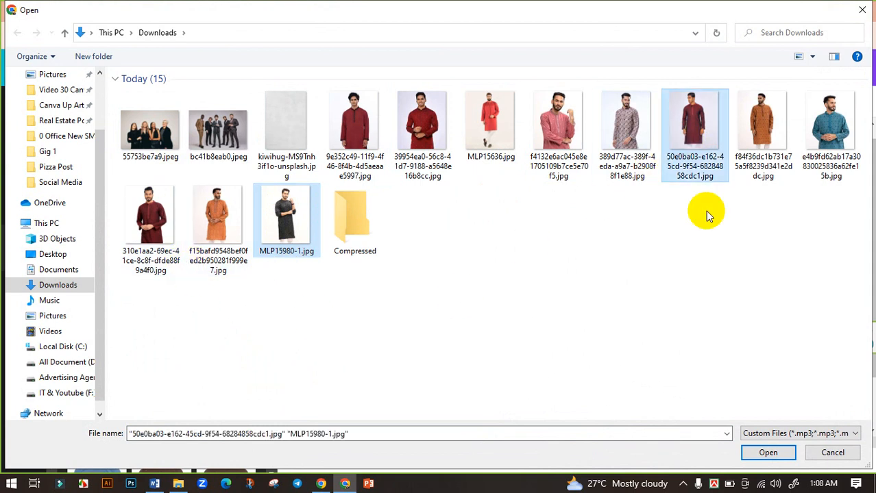
{"action": "left_click", "coordinate": [766, 452]}
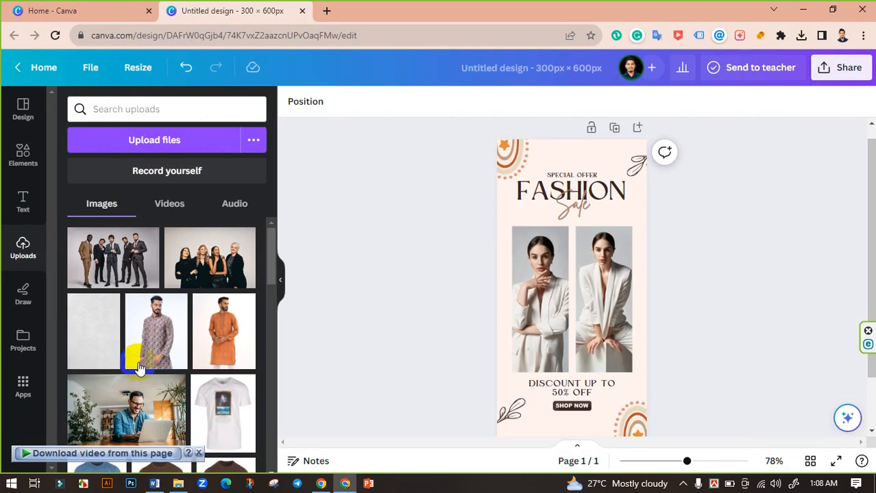
Replace the two model photos with the uploaded black kurta and maroon kurta images.
{"action": "left_click_drag", "start_coordinate": [151, 264], "coordinate": [521, 300]}
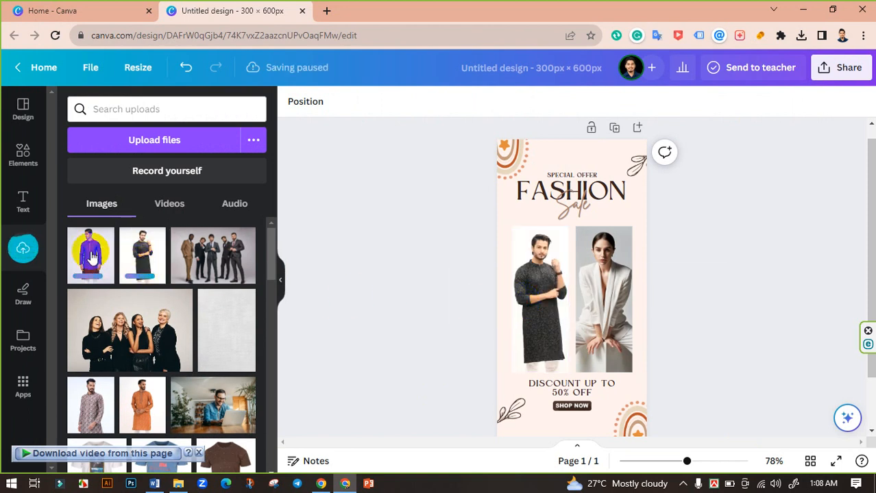
{"action": "left_click_drag", "start_coordinate": [91, 255], "coordinate": [600, 328]}
{"action": "left_click", "coordinate": [603, 317]}
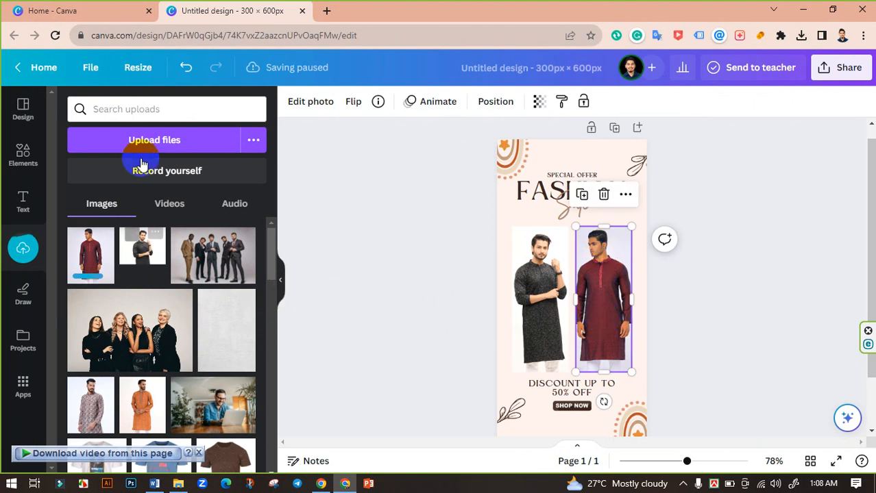
Upload 310e1aa2-69ec-41ce-8c8f-dfde88f9a4f0.jpg and f84f36dc1b731e75a5f8239d341e2ddc.jpg, then put the orange kurta photo in the right frame.
{"action": "left_click", "coordinate": [156, 141]}
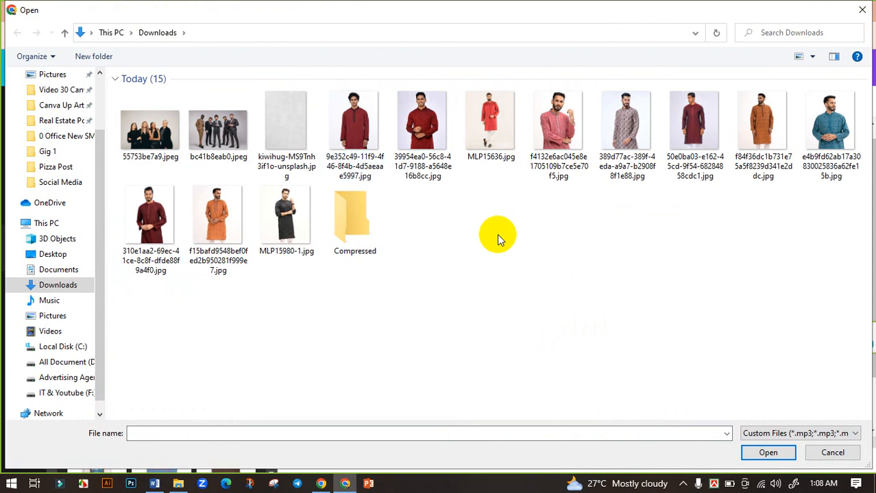
{"action": "left_click", "coordinate": [165, 238]}
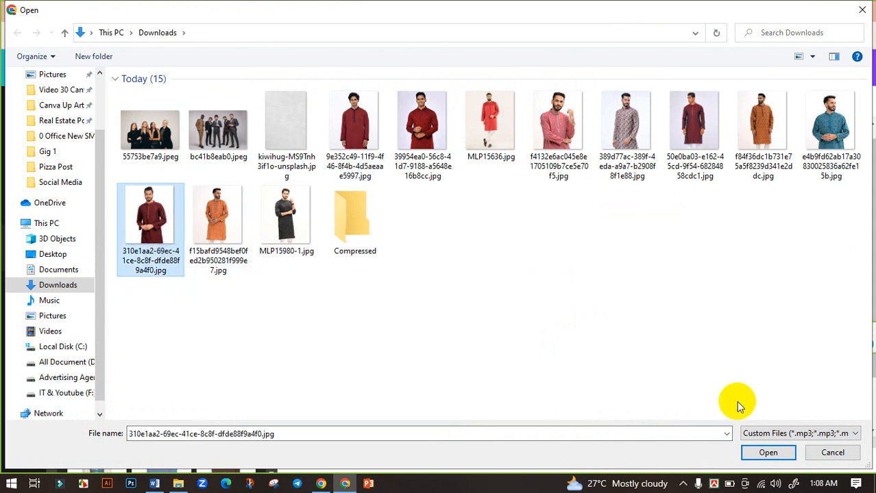
{"action": "left_click", "coordinate": [772, 132]}
{"action": "left_click", "coordinate": [766, 452]}
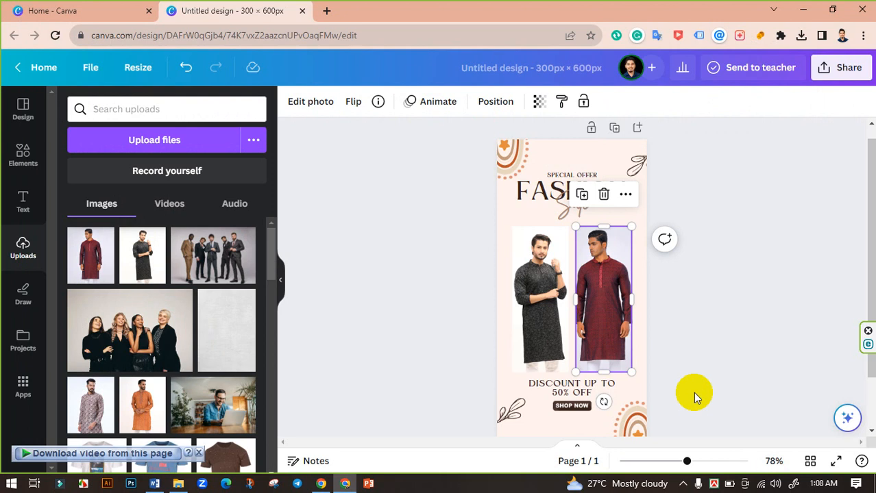
{"action": "left_click_drag", "start_coordinate": [108, 272], "coordinate": [620, 290]}
{"action": "left_click", "coordinate": [731, 322]}
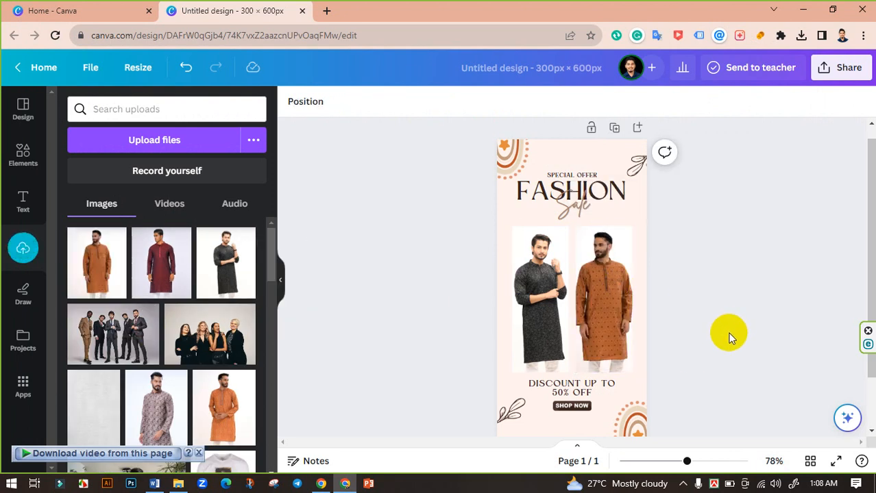
Change the SPECIAL OFFER heading text to MEN'S SUMMER.
{"action": "scroll", "coordinate": [713, 358], "scroll_direction": "down", "scroll_amount": 2}
{"action": "scroll", "coordinate": [710, 363], "scroll_direction": "up", "scroll_amount": 2}
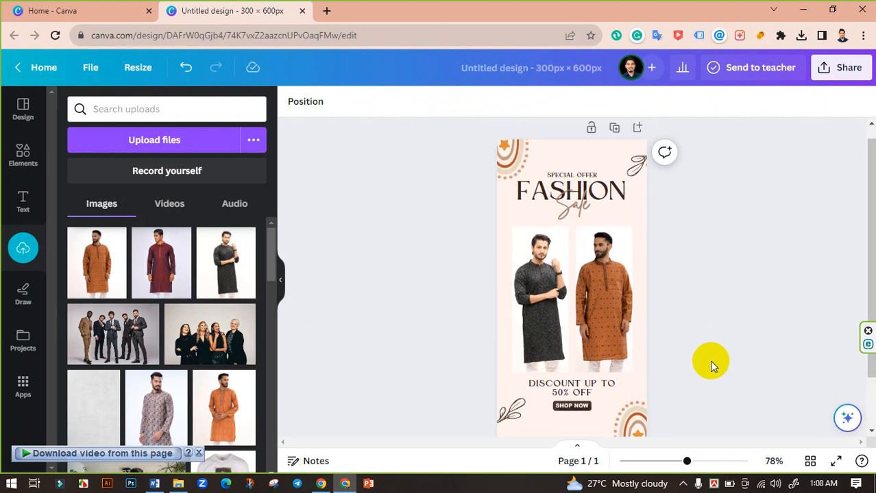
{"action": "left_click", "coordinate": [710, 461]}
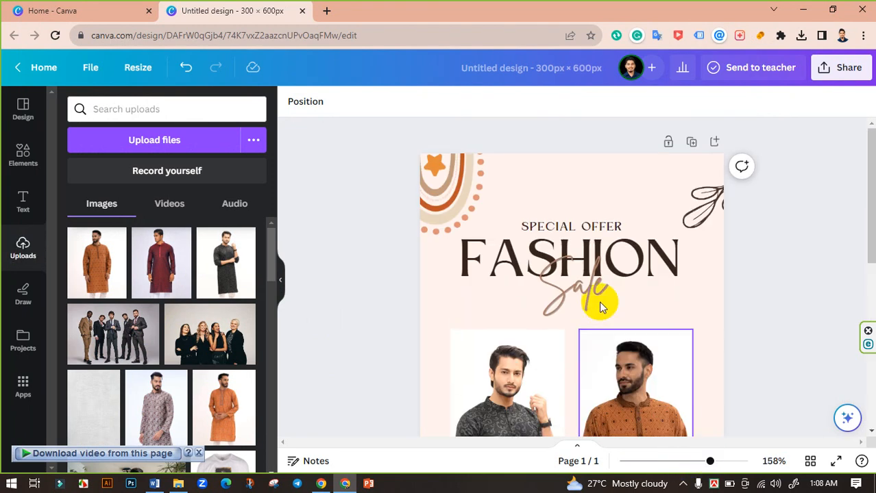
{"action": "double_click", "coordinate": [557, 224]}
{"action": "type", "text": "S"}
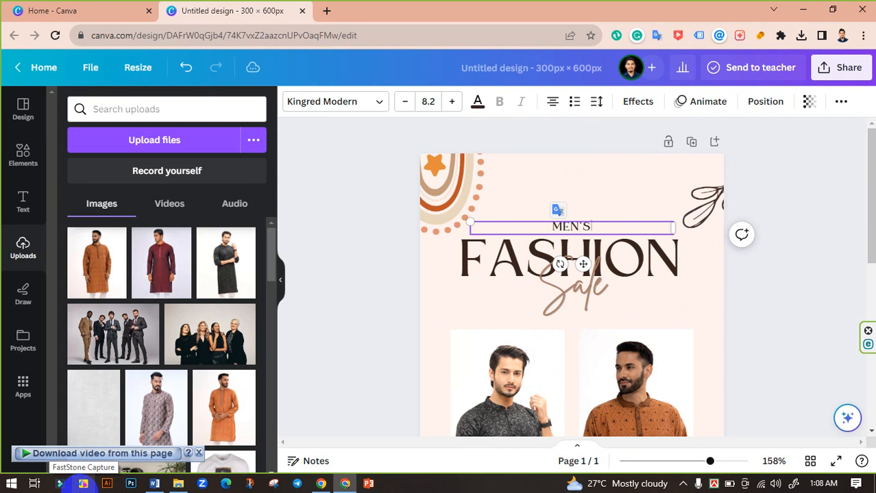
{"action": "type", "text": "EN'S SUMMER"}
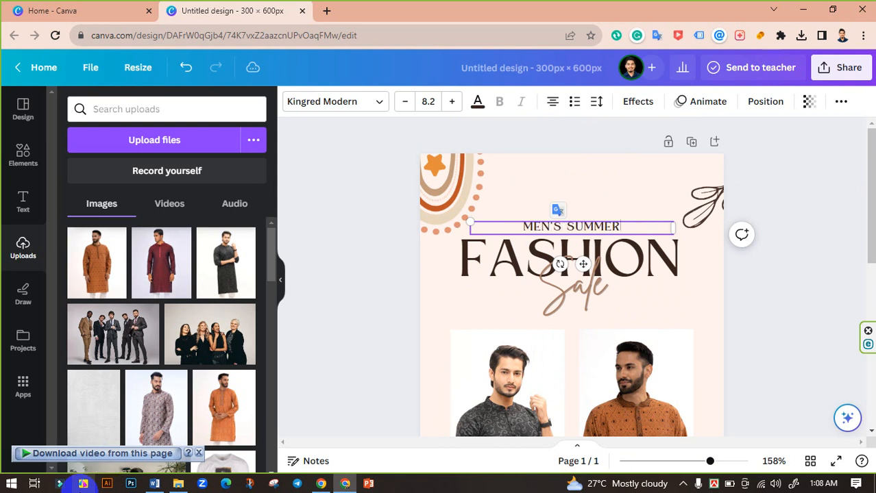
{"action": "left_click", "coordinate": [347, 292]}
Increase the MEN'S SUMMER heading's font size to 14.2.
{"action": "scroll", "coordinate": [346, 292], "scroll_direction": "down", "scroll_amount": 3}
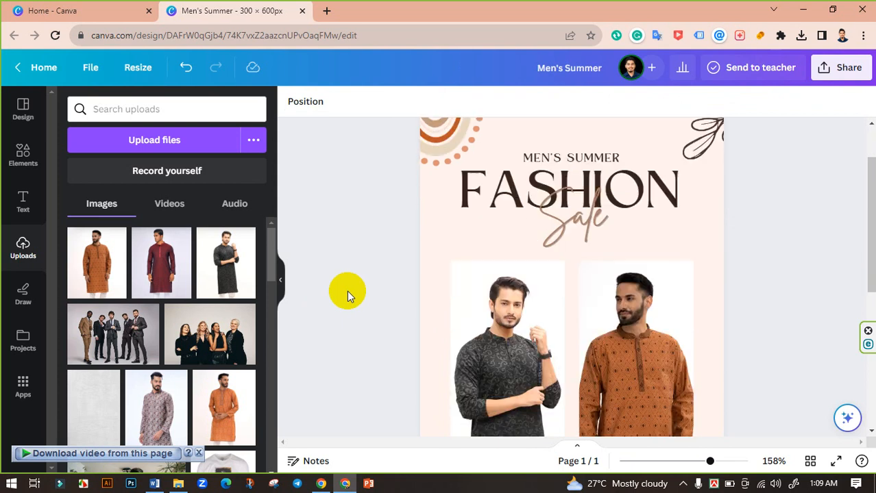
{"action": "scroll", "coordinate": [360, 280], "scroll_direction": "up", "scroll_amount": 3}
{"action": "left_click", "coordinate": [591, 223]}
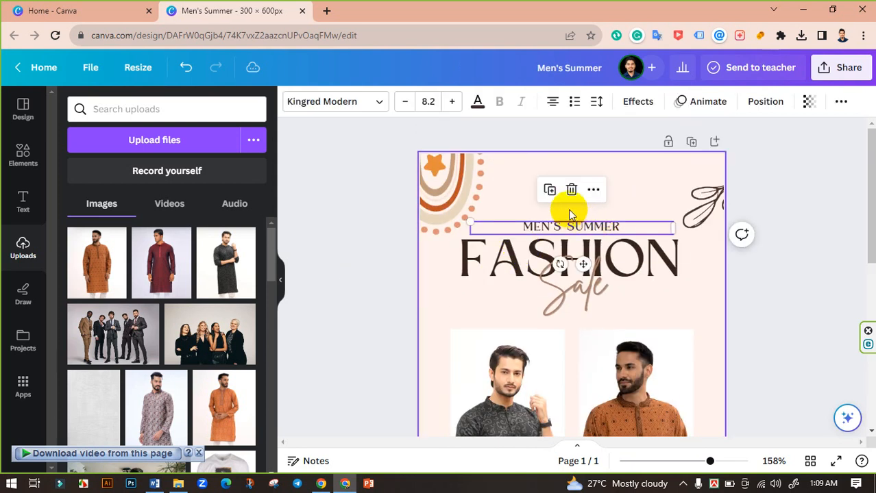
{"action": "left_click", "coordinate": [451, 101]}
{"action": "left_click", "coordinate": [451, 101]}
{"action": "left_click", "coordinate": [452, 101]}
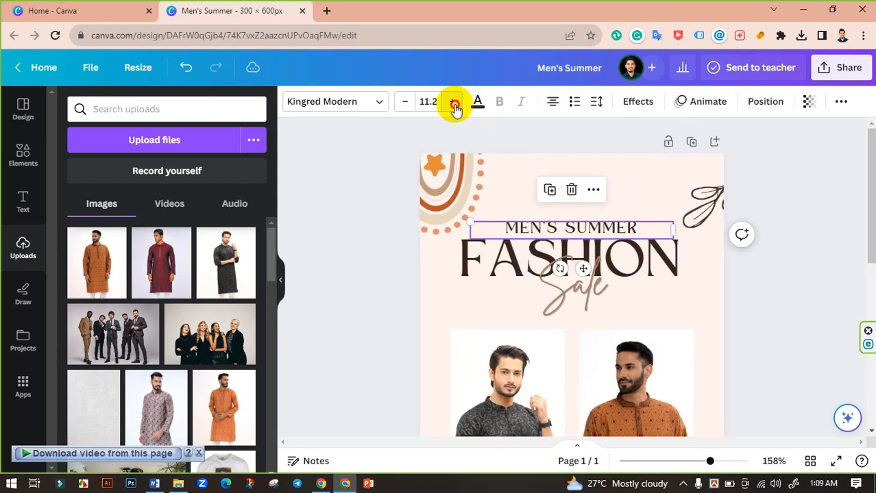
{"action": "left_click", "coordinate": [451, 101]}
{"action": "left_click", "coordinate": [451, 101]}
{"action": "left_click", "coordinate": [452, 102]}
{"action": "left_click", "coordinate": [376, 175]}
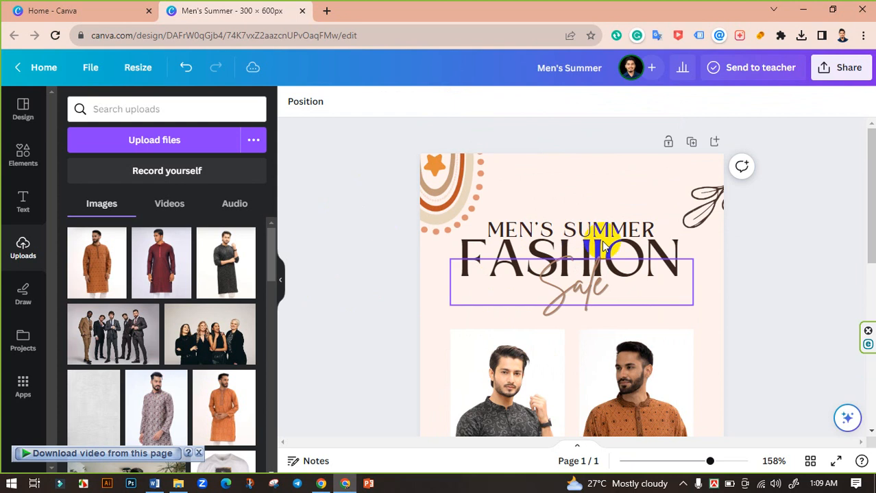
{"action": "left_click", "coordinate": [600, 229]}
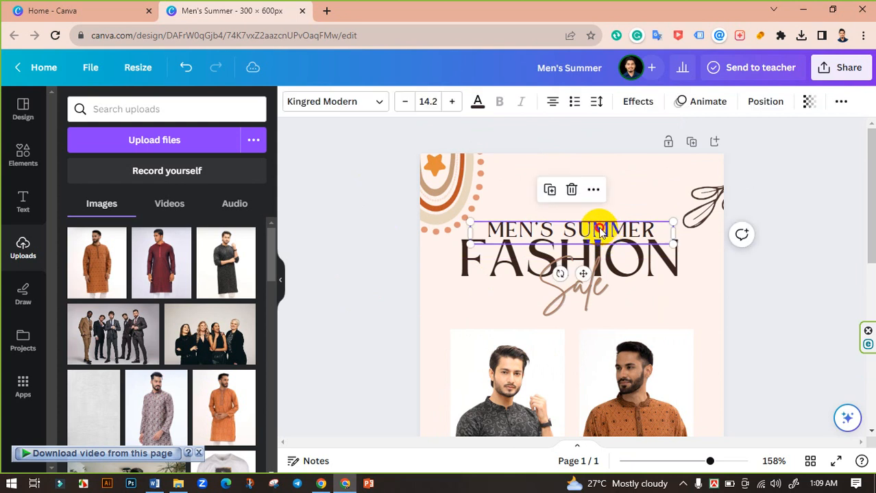
{"action": "left_click", "coordinate": [356, 239]}
Edit the discount text so it reads DISCOUNT UP TO 70% OFF.
{"action": "scroll", "coordinate": [355, 239], "scroll_direction": "down", "scroll_amount": 3}
{"action": "scroll", "coordinate": [480, 268], "scroll_direction": "down", "scroll_amount": 2}
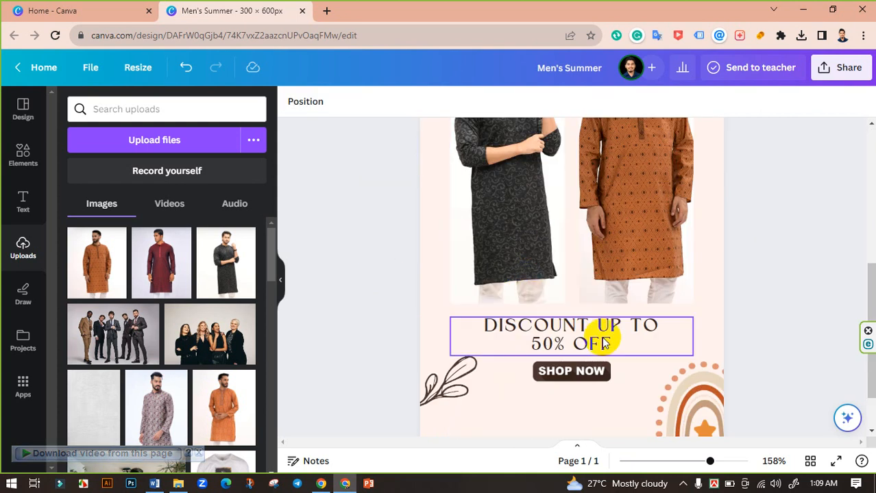
{"action": "left_click", "coordinate": [550, 348]}
{"action": "left_click", "coordinate": [550, 347]}
{"action": "left_click_drag", "start_coordinate": [562, 344], "coordinate": [506, 343]}
{"action": "type", "text": "70"}
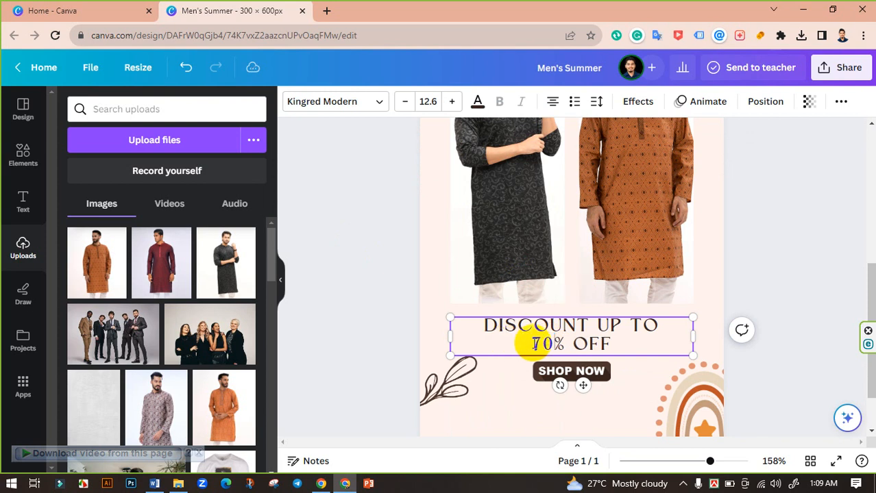
{"action": "left_click", "coordinate": [390, 332]}
{"action": "scroll", "coordinate": [390, 332], "scroll_direction": "down", "scroll_amount": 1}
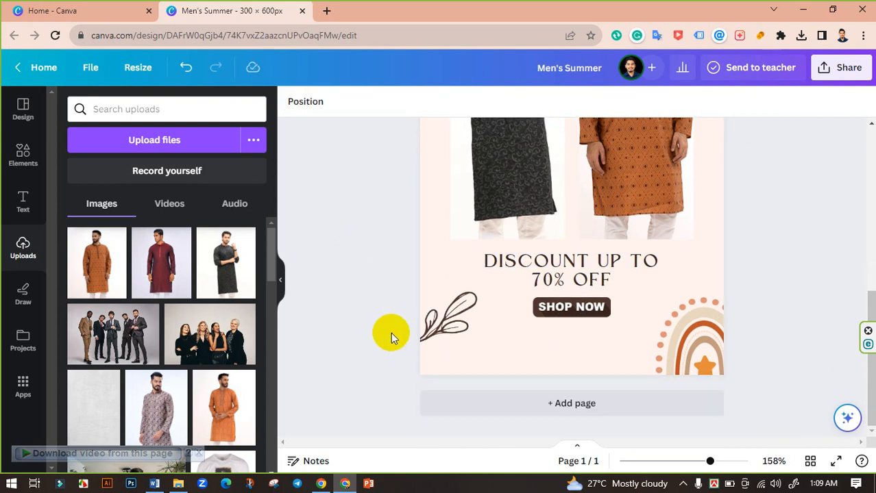
{"action": "scroll", "coordinate": [391, 332], "scroll_direction": "up", "scroll_amount": 3}
{"action": "scroll", "coordinate": [390, 333], "scroll_direction": "up", "scroll_amount": 2}
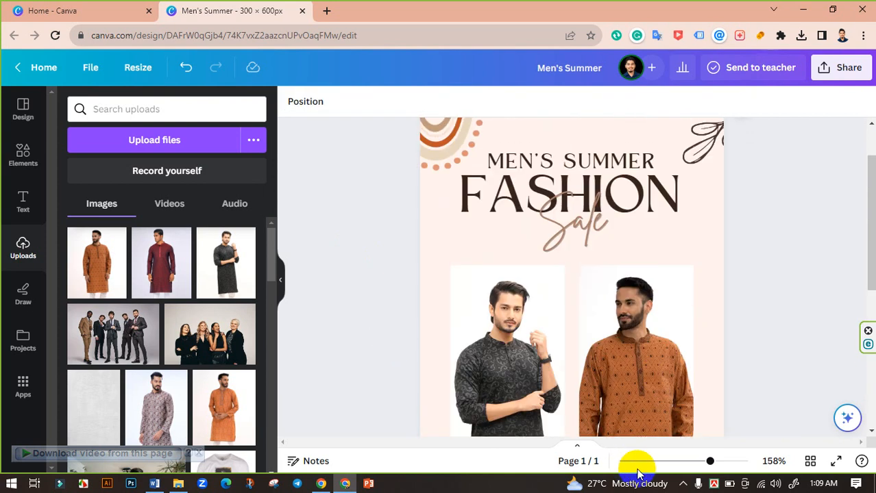
{"action": "left_click_drag", "start_coordinate": [706, 462], "coordinate": [704, 460]}
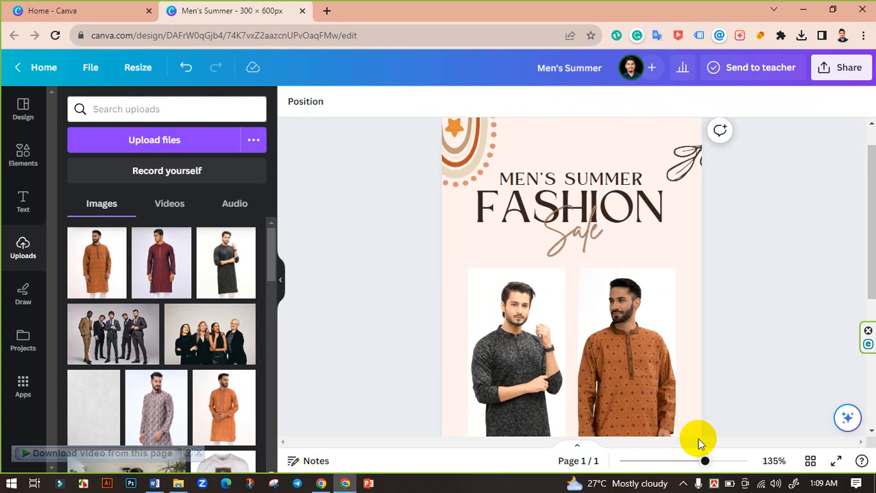
Change the page background colour to the light peach photo colour.
{"action": "left_click_drag", "start_coordinate": [583, 237], "coordinate": [591, 237]}
{"action": "left_click", "coordinate": [754, 294]}
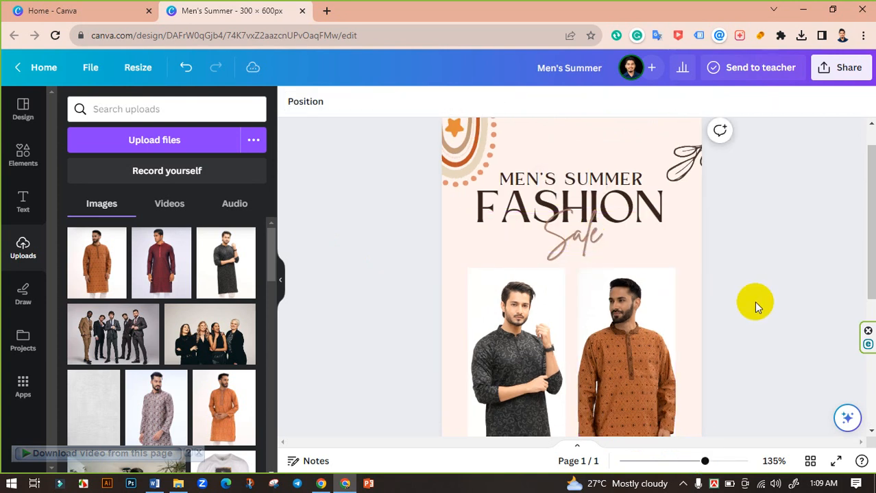
{"action": "scroll", "coordinate": [747, 315], "scroll_direction": "down", "scroll_amount": 3}
{"action": "left_click_drag", "start_coordinate": [704, 461], "coordinate": [692, 461]}
{"action": "scroll", "coordinate": [720, 328], "scroll_direction": "up", "scroll_amount": 2}
{"action": "scroll", "coordinate": [720, 328], "scroll_direction": "down", "scroll_amount": 2}
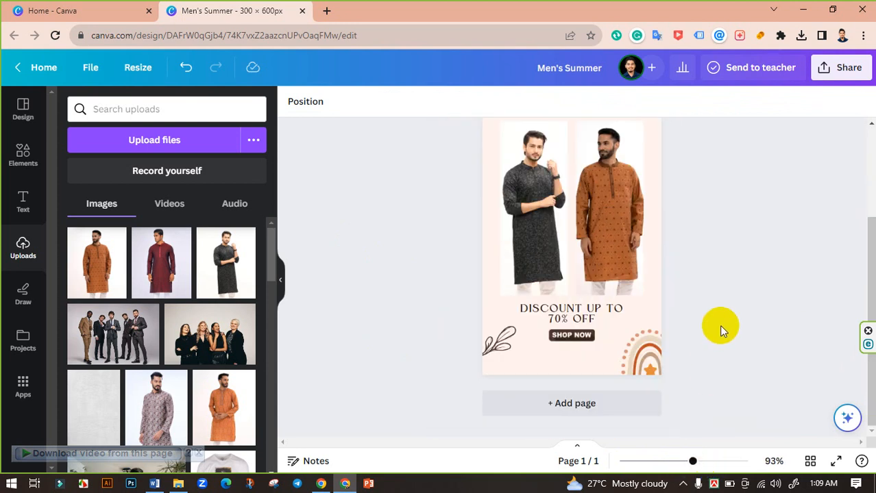
{"action": "scroll", "coordinate": [720, 327], "scroll_direction": "up", "scroll_amount": 2}
{"action": "scroll", "coordinate": [720, 327], "scroll_direction": "down", "scroll_amount": 2}
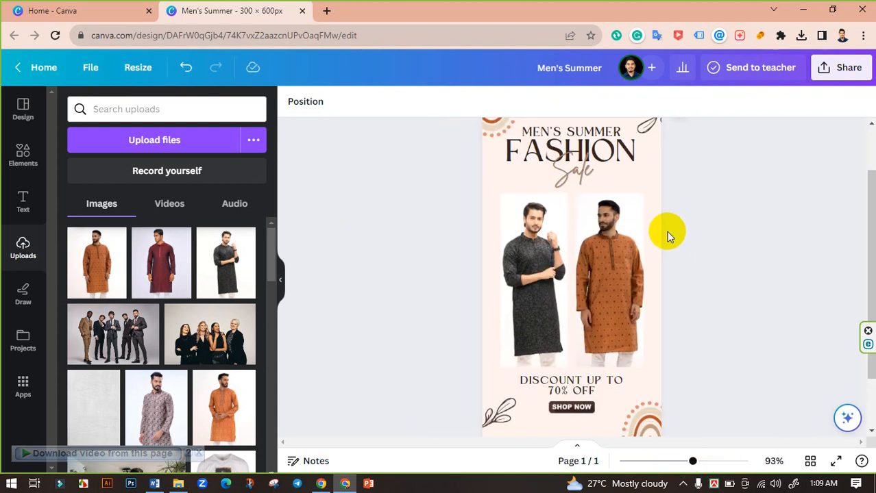
{"action": "left_click", "coordinate": [657, 187]}
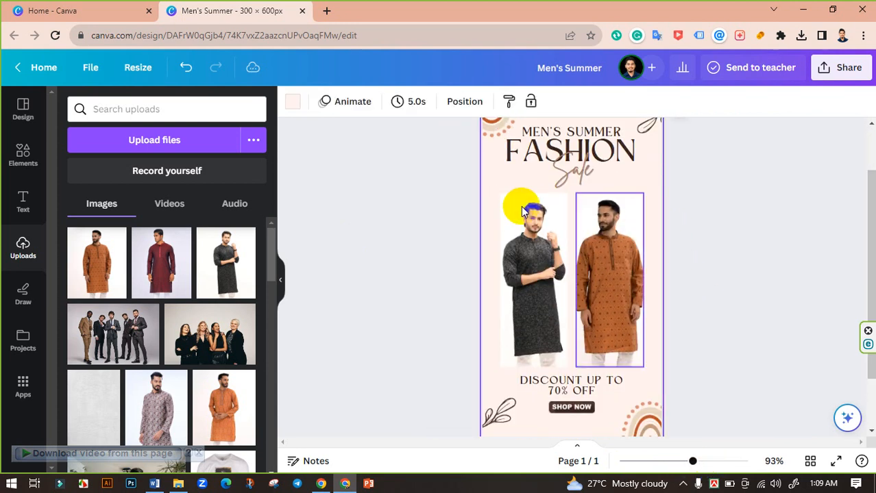
{"action": "left_click", "coordinate": [292, 102]}
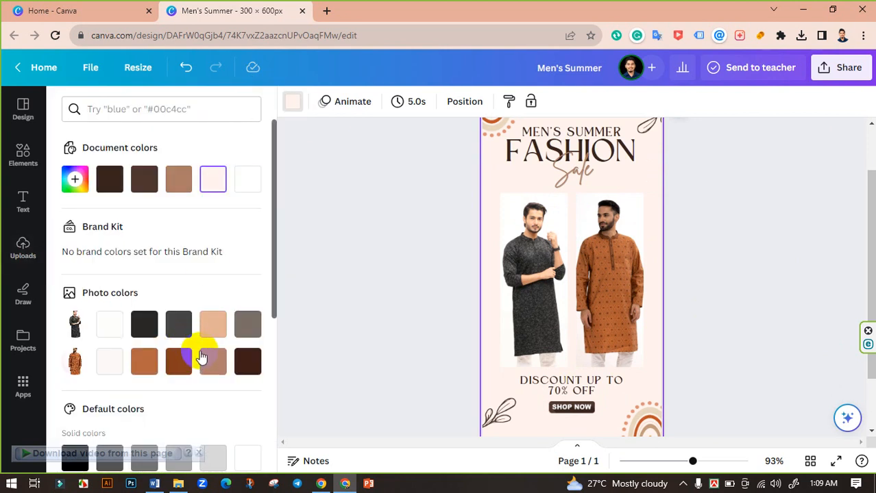
{"action": "left_click", "coordinate": [213, 332]}
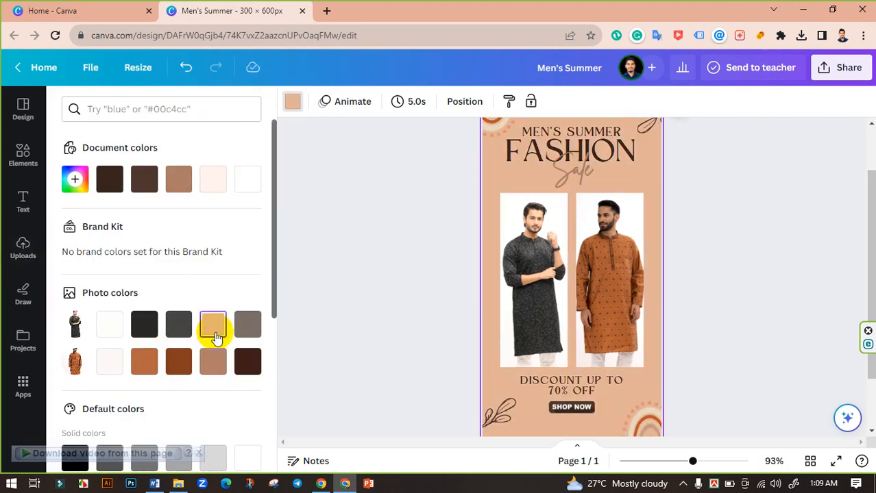
{"action": "left_click", "coordinate": [393, 287]}
Set the FASHION heading's text colour to white.
{"action": "scroll", "coordinate": [466, 282], "scroll_direction": "up", "scroll_amount": 1}
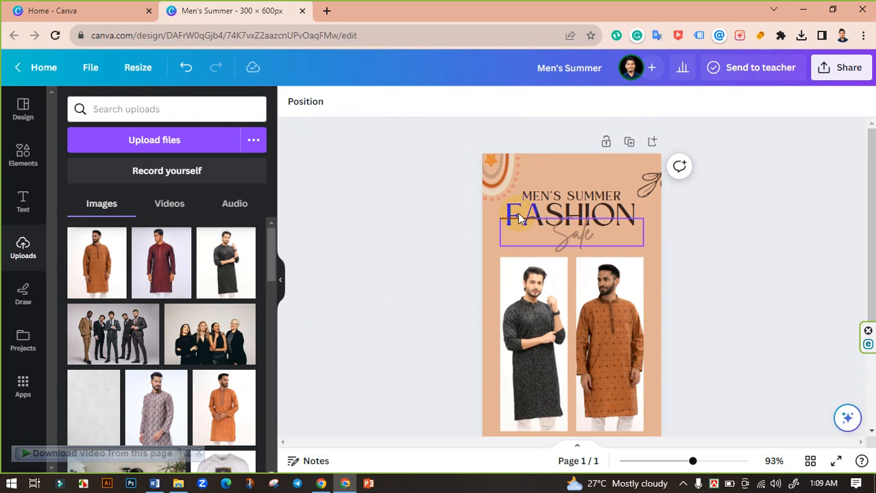
{"action": "left_click", "coordinate": [517, 213]}
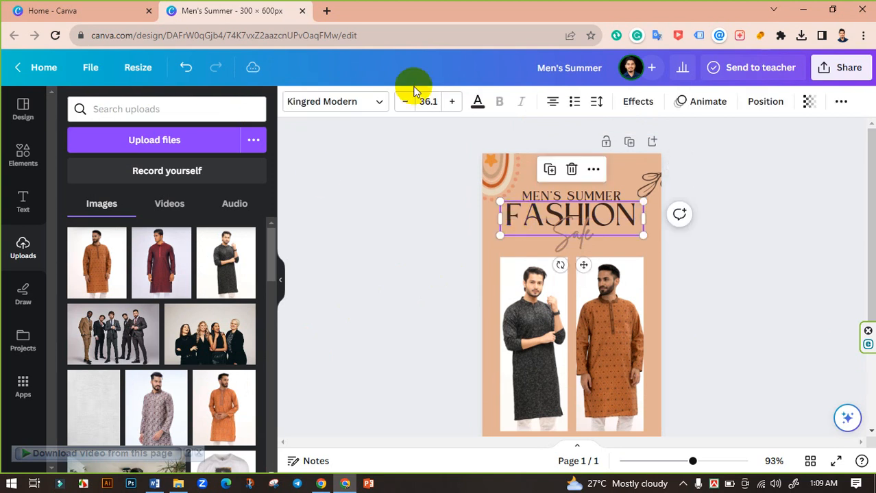
{"action": "left_click", "coordinate": [479, 102]}
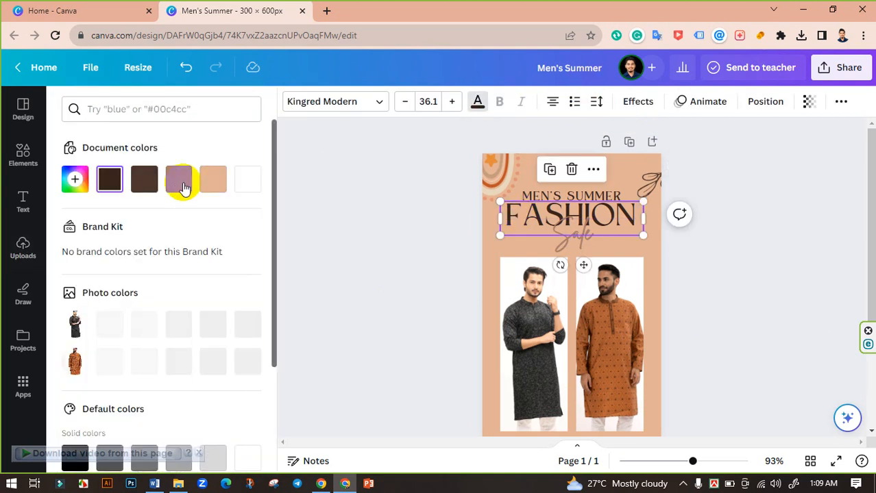
{"action": "left_click", "coordinate": [248, 181]}
{"action": "left_click", "coordinate": [404, 221]}
Colour the Sale script text with the darkest brown photo colour.
{"action": "left_click", "coordinate": [563, 240]}
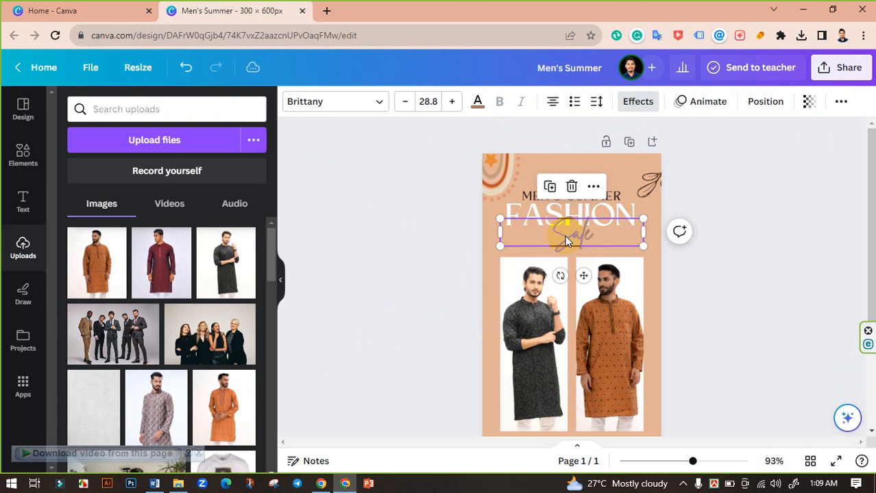
{"action": "left_click", "coordinate": [476, 103]}
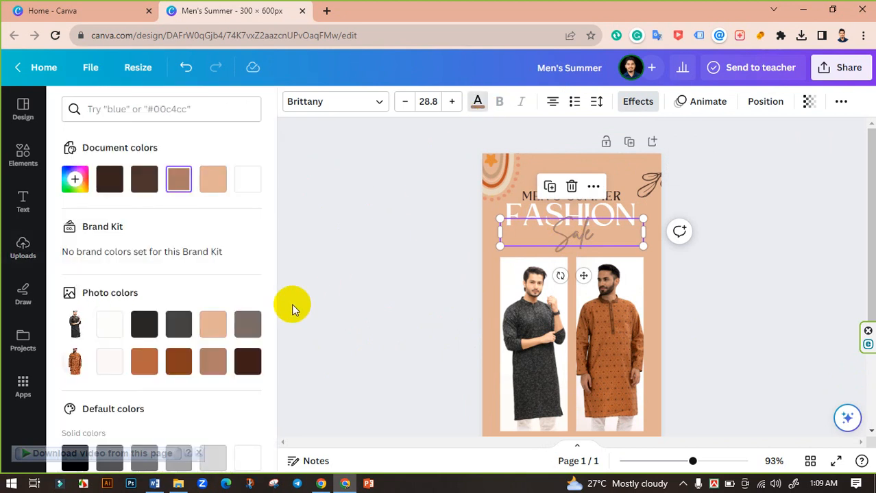
{"action": "left_click", "coordinate": [213, 362]}
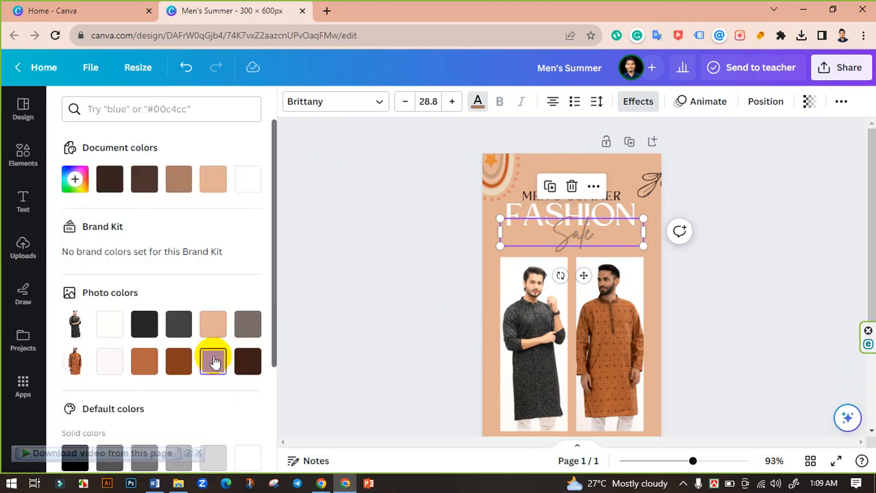
{"action": "left_click", "coordinate": [248, 361]}
{"action": "left_click", "coordinate": [393, 301]}
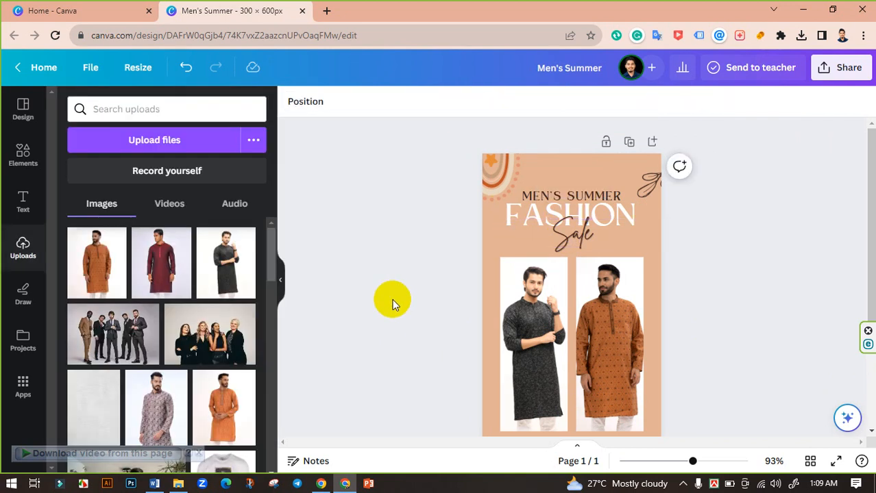
Colour the MEN'S SUMMER heading with the same darkest brown.
{"action": "left_click", "coordinate": [570, 189]}
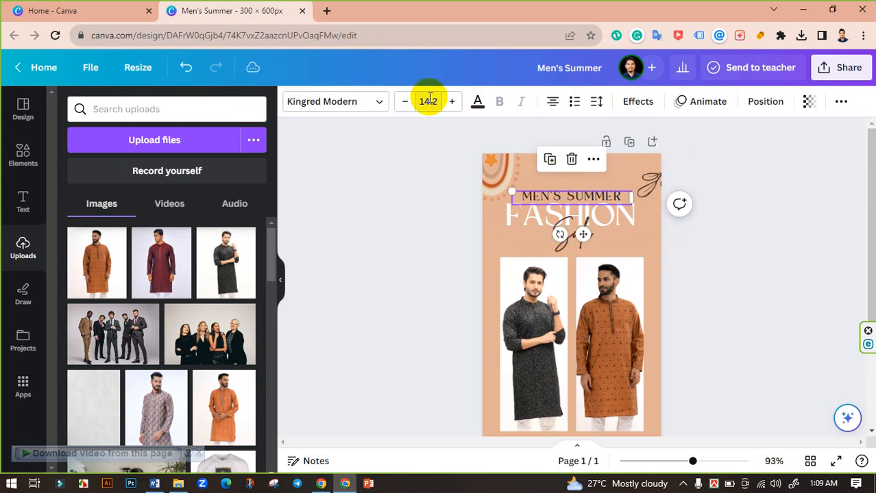
{"action": "left_click", "coordinate": [477, 103]}
{"action": "left_click", "coordinate": [248, 361]}
{"action": "left_click", "coordinate": [373, 312]}
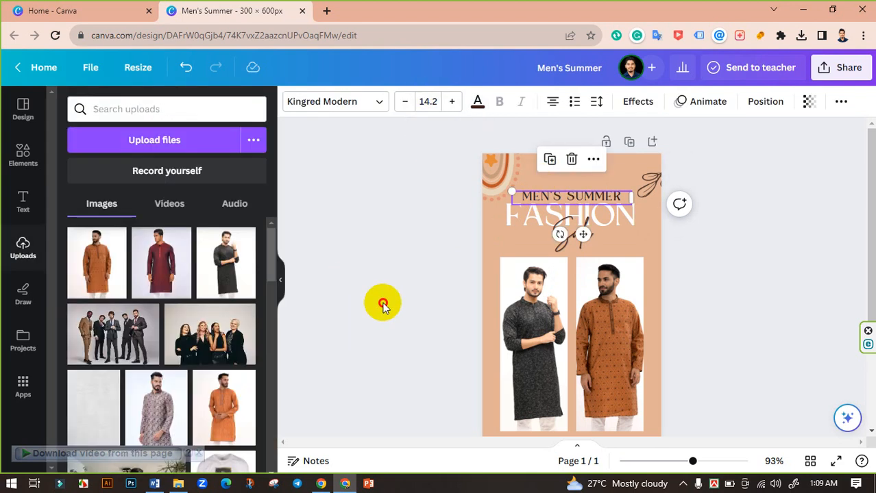
Delete the rainbow arc decorations from the top-left and bottom-right corners of the banner.
{"action": "left_click", "coordinate": [489, 168]}
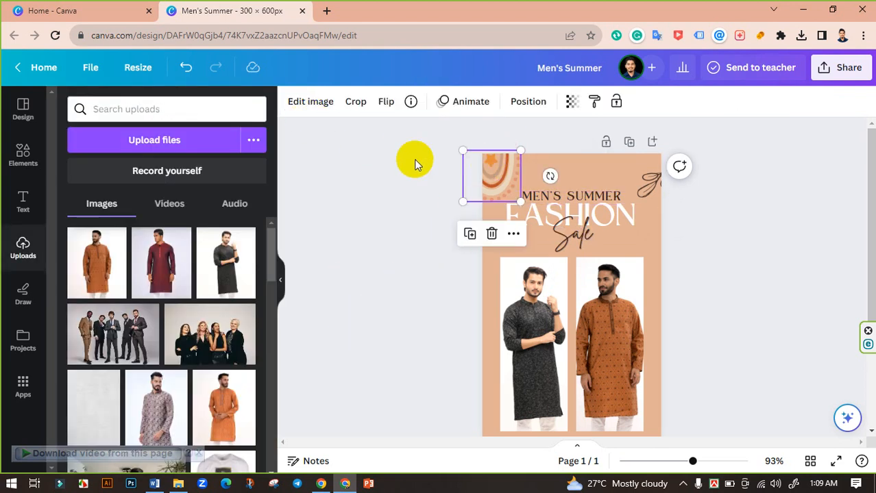
{"action": "left_click", "coordinate": [445, 171]}
{"action": "left_click", "coordinate": [500, 177]}
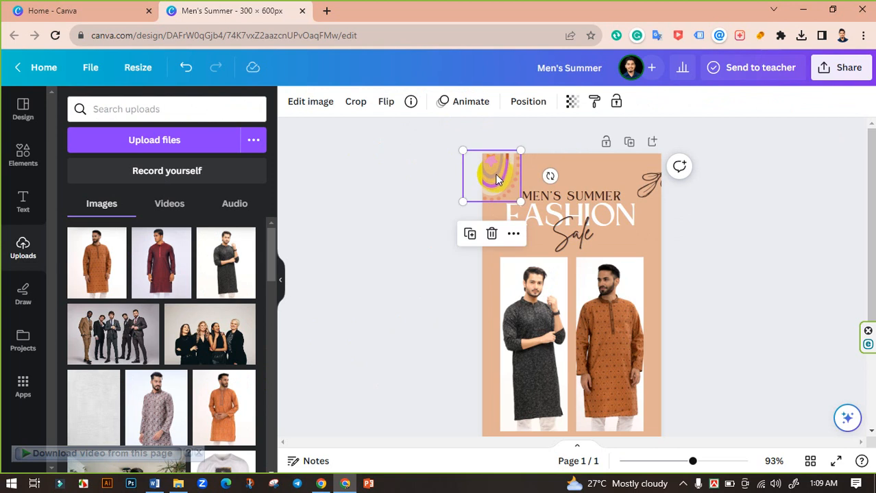
{"action": "key", "text": "Delete"}
{"action": "scroll", "coordinate": [418, 245], "scroll_direction": "down", "scroll_amount": 3}
{"action": "left_click", "coordinate": [641, 358]}
{"action": "key", "text": "Delete"}
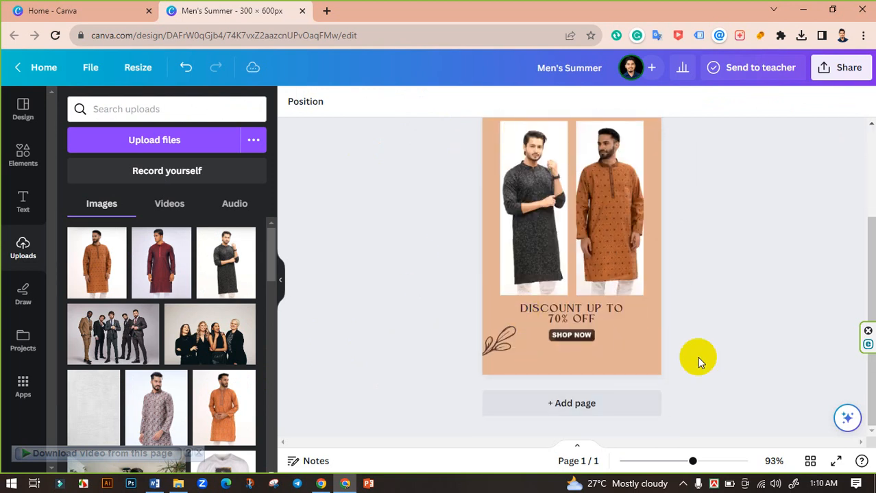
Colour the DISCOUNT UP TO 70% OFF text with the darkest brown photo colour.
{"action": "left_click", "coordinate": [548, 312]}
{"action": "left_click", "coordinate": [477, 101]}
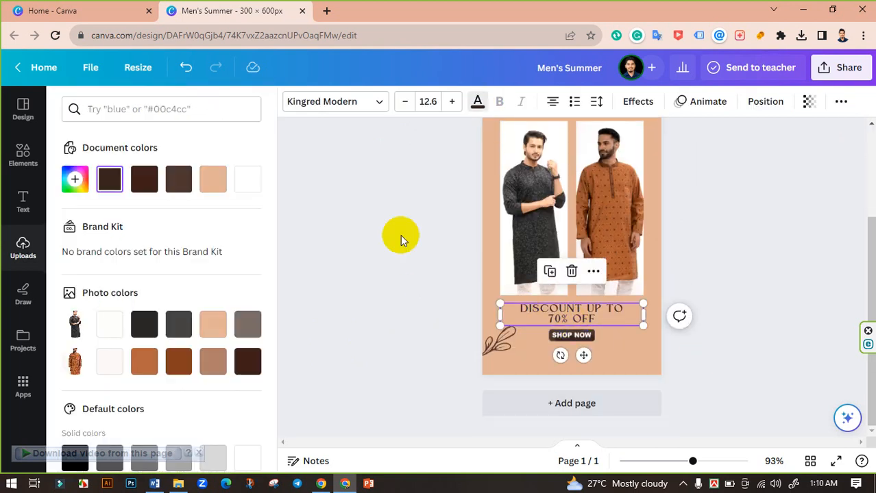
{"action": "left_click", "coordinate": [247, 362]}
{"action": "left_click", "coordinate": [443, 323]}
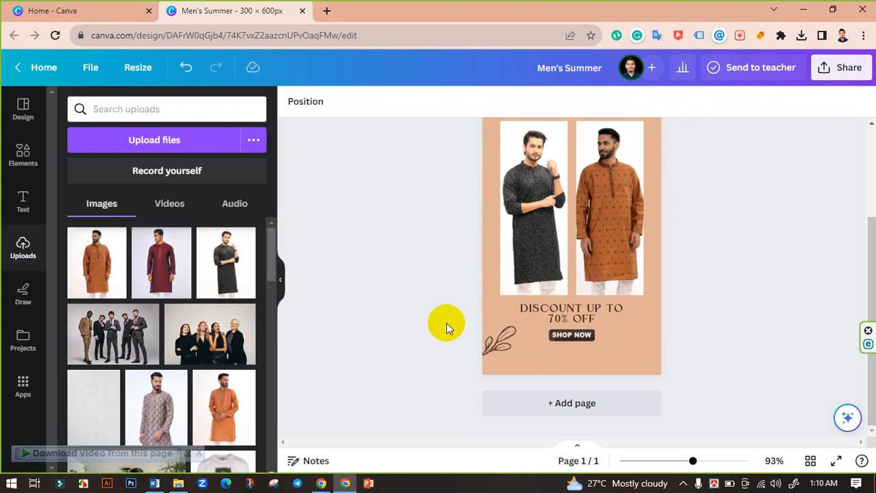
Recolour the leaf doodle in the top-right corner to brown #853e1e.
{"action": "scroll", "coordinate": [446, 324], "scroll_direction": "up", "scroll_amount": 3}
{"action": "left_click", "coordinate": [650, 179]}
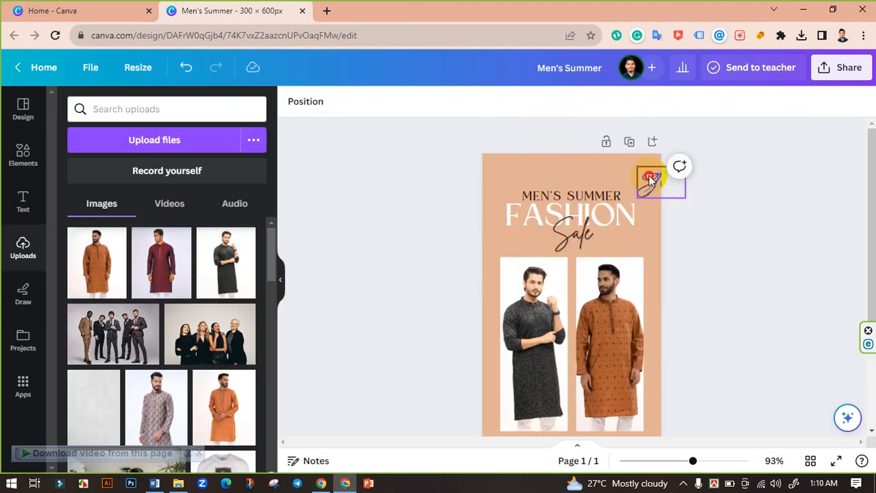
{"action": "left_click", "coordinate": [293, 102]}
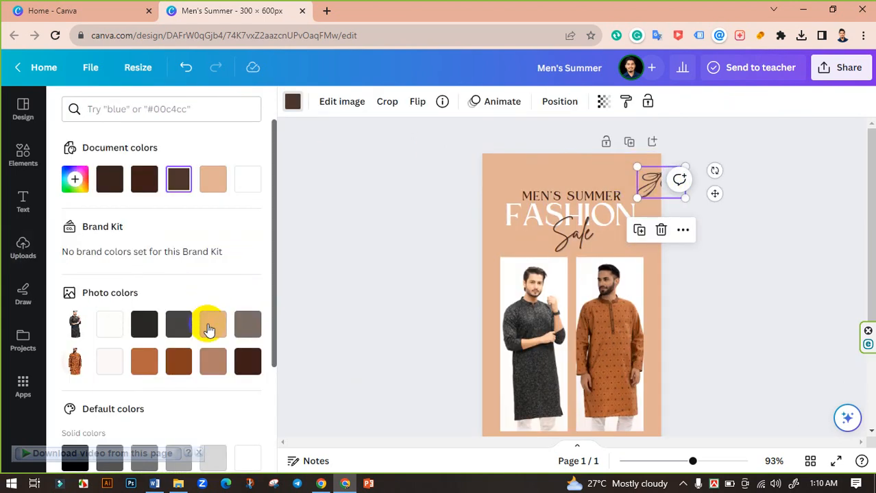
{"action": "left_click", "coordinate": [178, 359]}
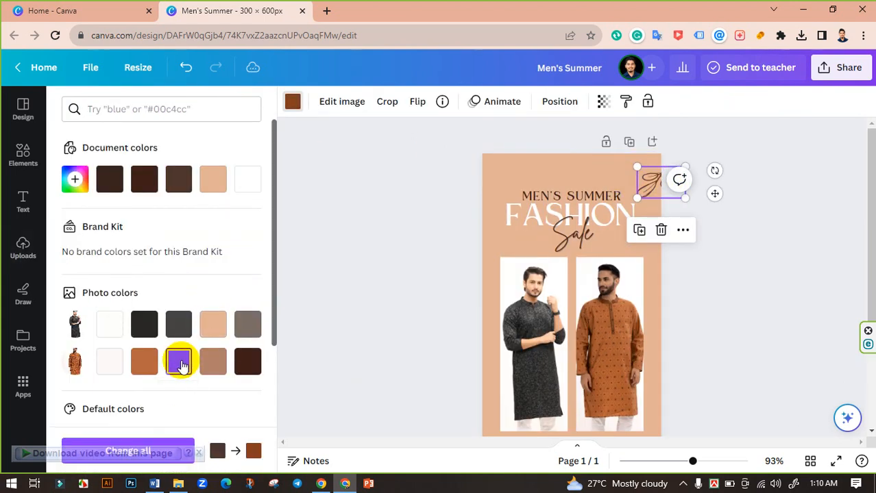
{"action": "left_click", "coordinate": [351, 322]}
Recolour the leaf doodle in the bottom-left corner to brown #853e1e.
{"action": "scroll", "coordinate": [469, 344], "scroll_direction": "down", "scroll_amount": 3}
{"action": "left_click", "coordinate": [490, 341]}
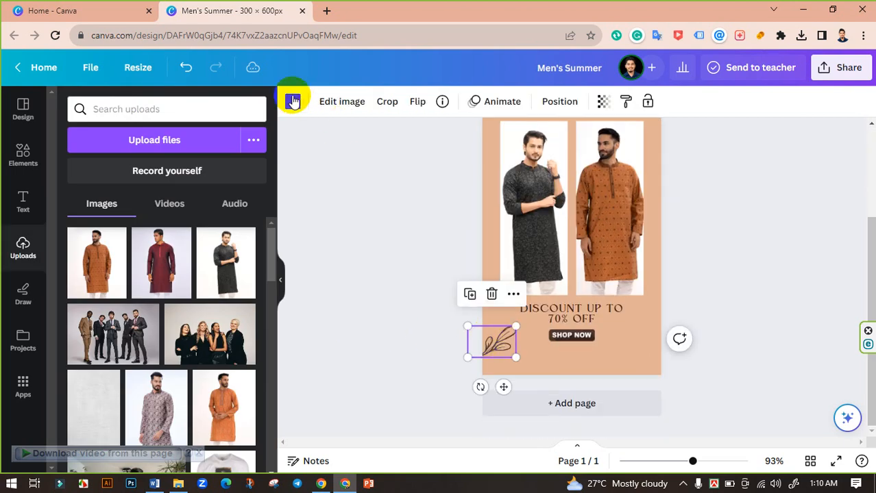
{"action": "left_click", "coordinate": [293, 101]}
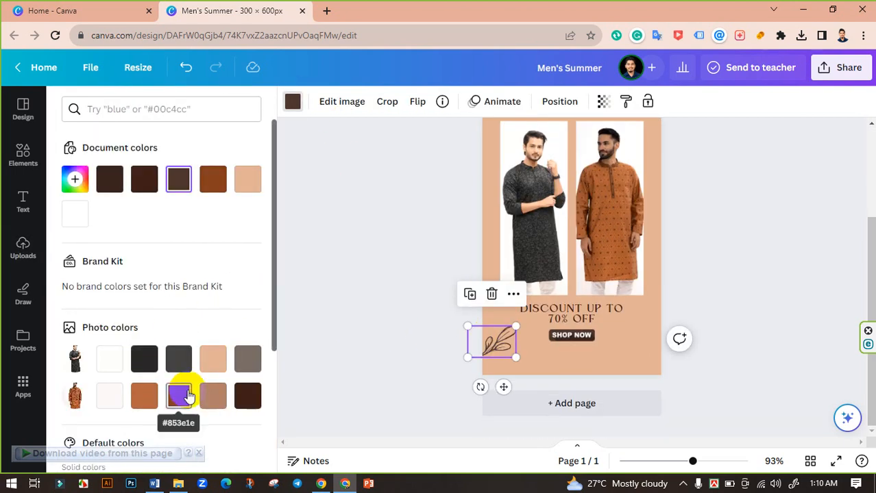
{"action": "left_click", "coordinate": [183, 396]}
{"action": "left_click", "coordinate": [384, 327]}
Add the recently used striped circle graphic to the top-left corner and colour it orange-brown.
{"action": "scroll", "coordinate": [385, 327], "scroll_direction": "up", "scroll_amount": 2}
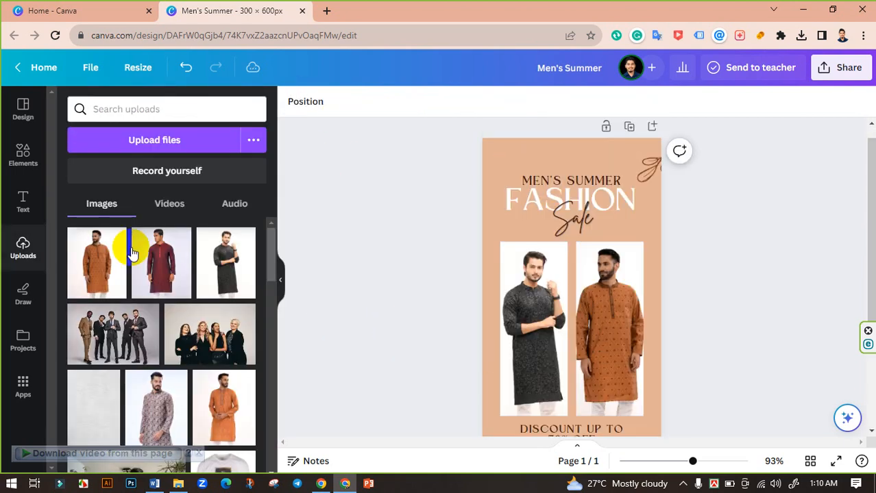
{"action": "left_click", "coordinate": [12, 155]}
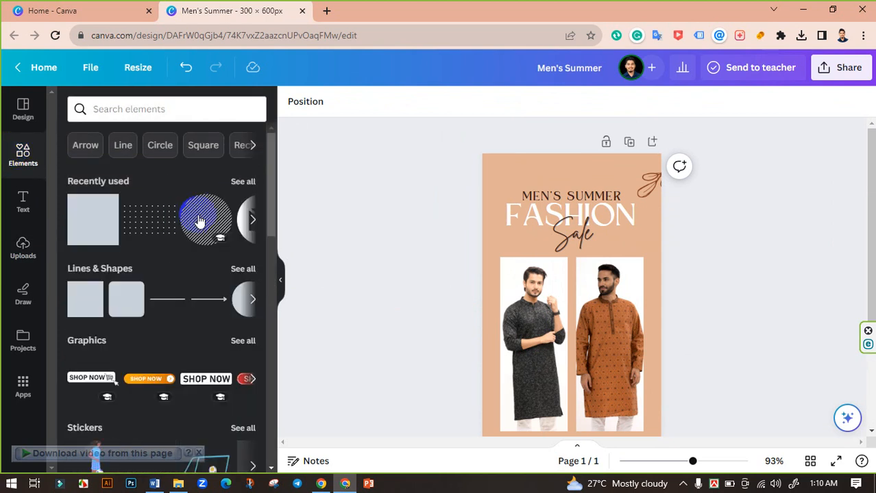
{"action": "left_click", "coordinate": [240, 182]}
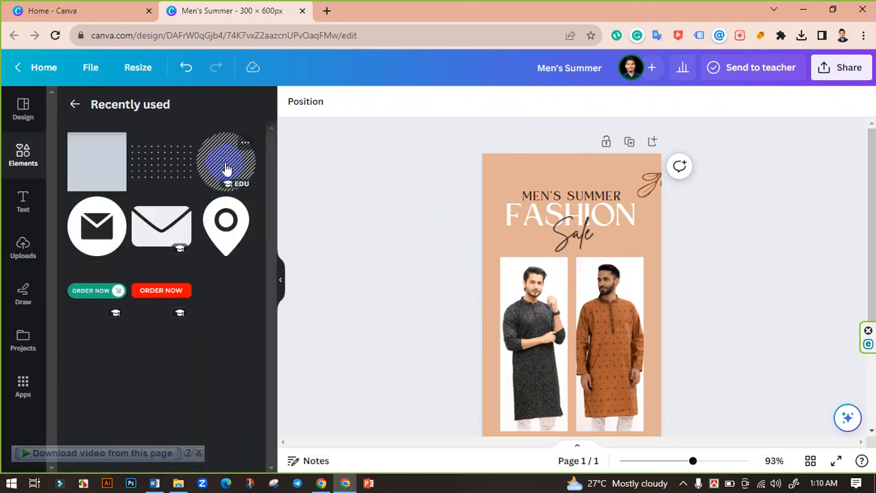
{"action": "mouse_move", "coordinate": [226, 168]}
{"action": "left_mouse_down"}
{"action": "mouse_move", "coordinate": [489, 153]}
{"action": "mouse_move", "coordinate": [488, 165]}
{"action": "left_mouse_up"}
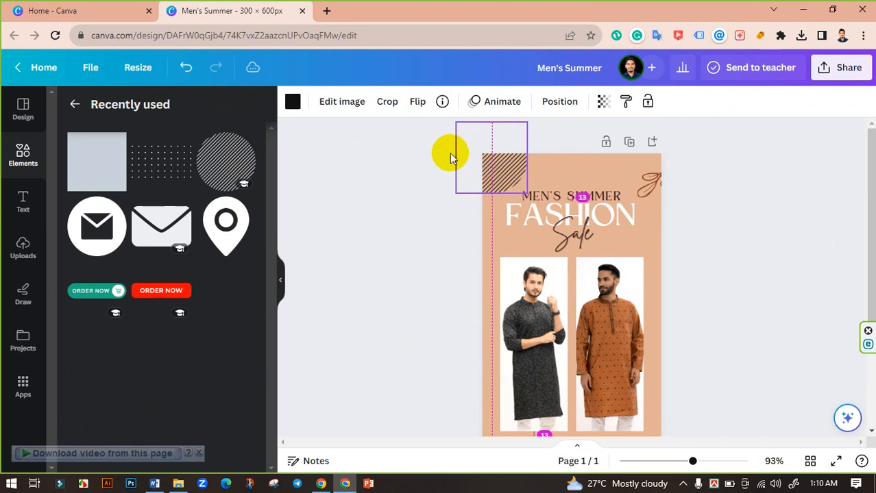
{"action": "left_click", "coordinate": [293, 101]}
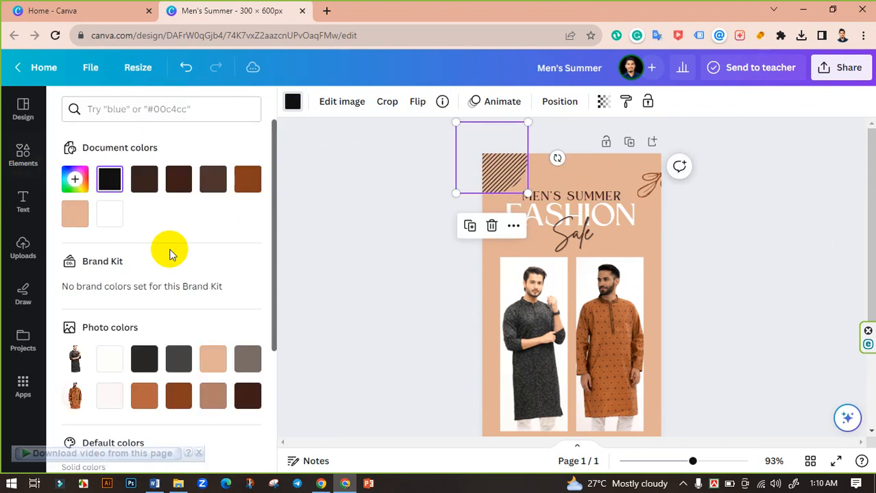
{"action": "left_click", "coordinate": [144, 396]}
{"action": "left_click", "coordinate": [385, 280]}
{"action": "left_click", "coordinate": [385, 280]}
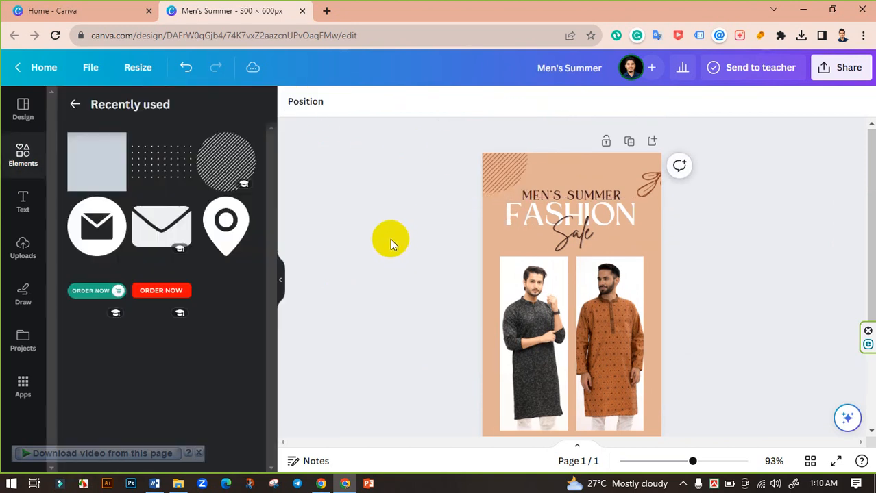
Place a copy of the striped graphic in the bottom-right corner of the banner.
{"action": "scroll", "coordinate": [412, 206], "scroll_direction": "down", "scroll_amount": 3}
{"action": "scroll", "coordinate": [466, 181], "scroll_direction": "up", "scroll_amount": 3}
{"action": "mouse_move", "coordinate": [500, 179]}
{"action": "left_mouse_down"}
{"action": "mouse_move", "coordinate": [636, 334]}
{"action": "mouse_move", "coordinate": [682, 372]}
{"action": "mouse_move", "coordinate": [676, 362]}
{"action": "left_mouse_up"}
{"action": "scroll", "coordinate": [668, 308], "scroll_direction": "down", "scroll_amount": 3}
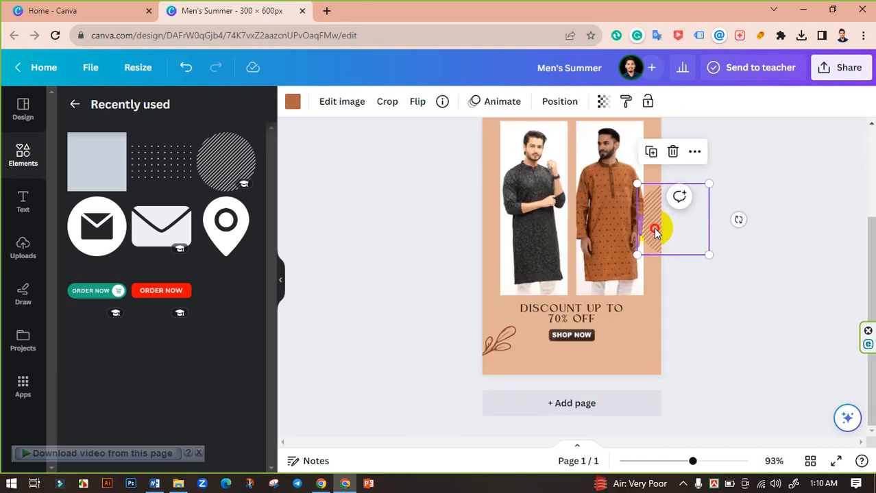
{"action": "mouse_move", "coordinate": [658, 232]}
{"action": "left_mouse_down"}
{"action": "mouse_move", "coordinate": [664, 397]}
{"action": "mouse_move", "coordinate": [631, 376]}
{"action": "left_mouse_up"}
{"action": "left_click", "coordinate": [716, 375]}
{"action": "scroll", "coordinate": [710, 379], "scroll_direction": "up", "scroll_amount": 1}
{"action": "scroll", "coordinate": [708, 384], "scroll_direction": "up", "scroll_amount": 1}
{"action": "scroll", "coordinate": [696, 398], "scroll_direction": "down", "scroll_amount": 2}
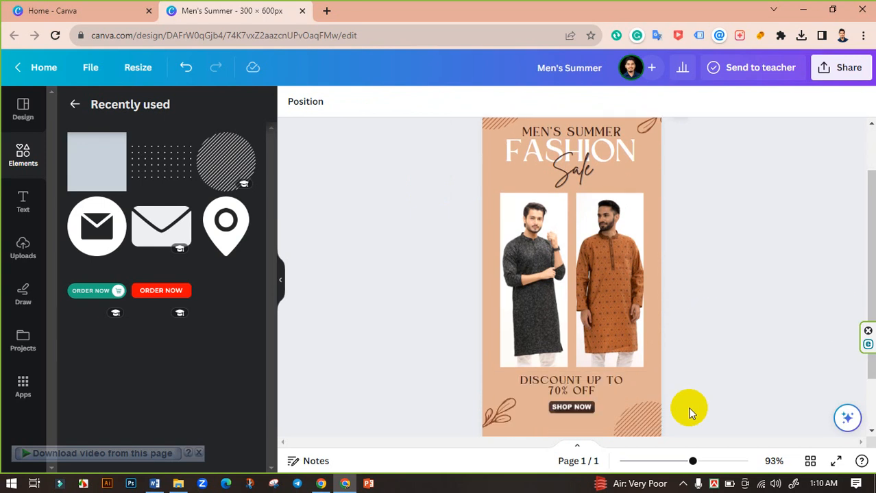
{"action": "left_click_drag", "start_coordinate": [641, 364], "coordinate": [648, 360]}
{"action": "left_click", "coordinate": [716, 342]}
{"action": "scroll", "coordinate": [715, 341], "scroll_direction": "up", "scroll_amount": 4}
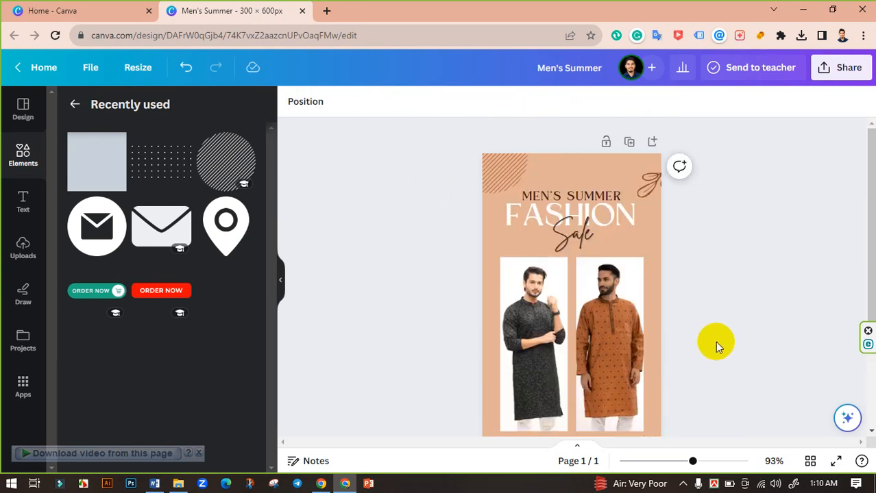
{"action": "scroll", "coordinate": [714, 341], "scroll_direction": "down", "scroll_amount": 4}
{"action": "left_click_drag", "start_coordinate": [689, 461], "coordinate": [680, 462]}
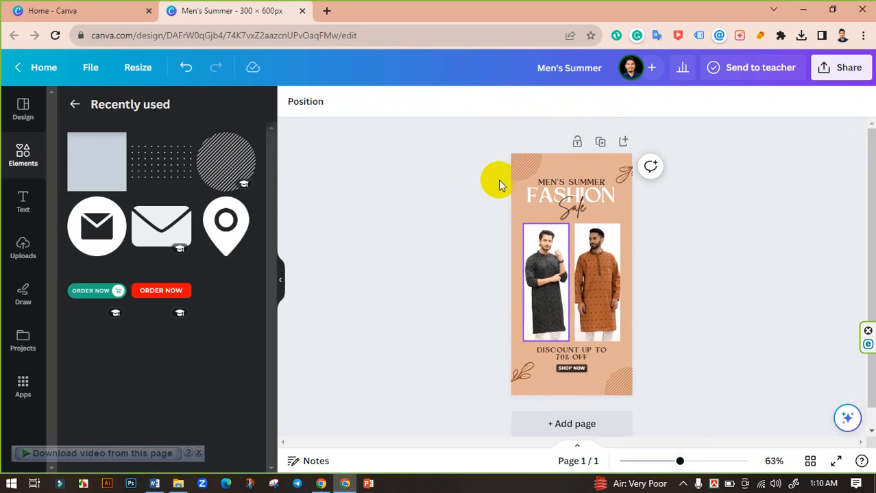
Rename the design as 300/600 Pixel Banner Ads Design and collapse the side panel.
{"action": "left_click", "coordinate": [556, 79]}
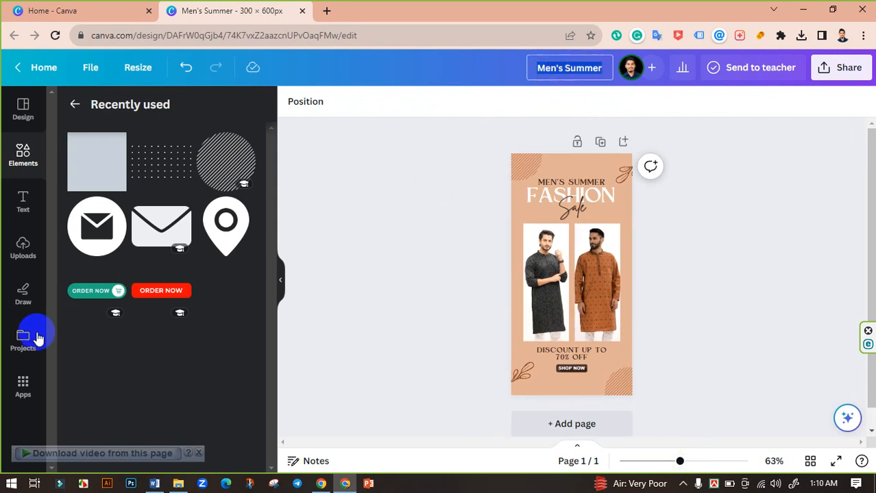
{"action": "type", "text": "300/600 Pixel Bann"}
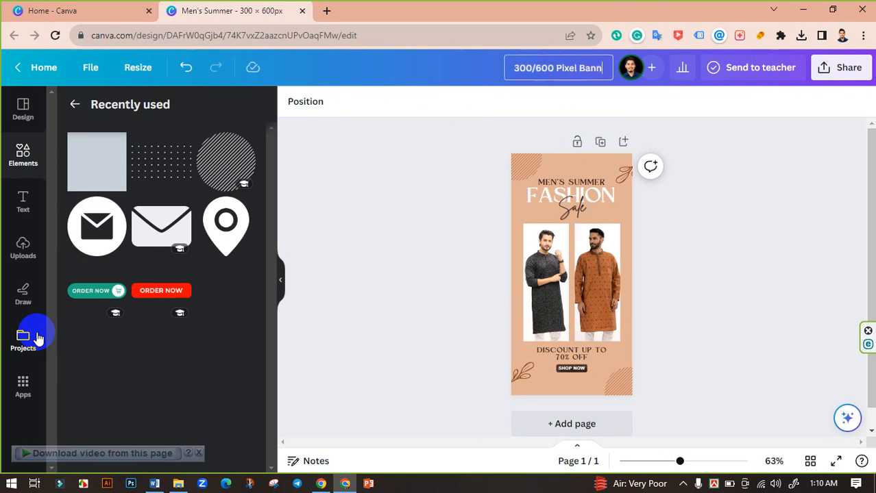
{"action": "type", "text": "er Ads Design"}
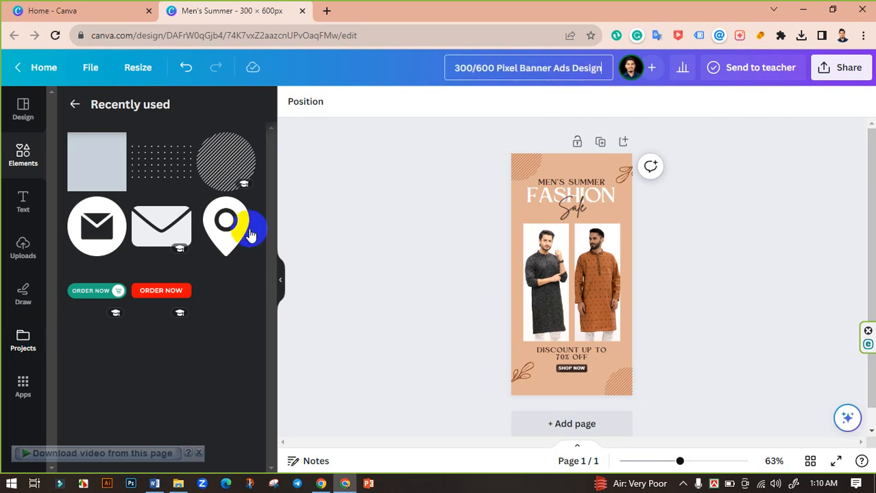
{"action": "left_click", "coordinate": [317, 239]}
{"action": "left_click", "coordinate": [281, 278]}
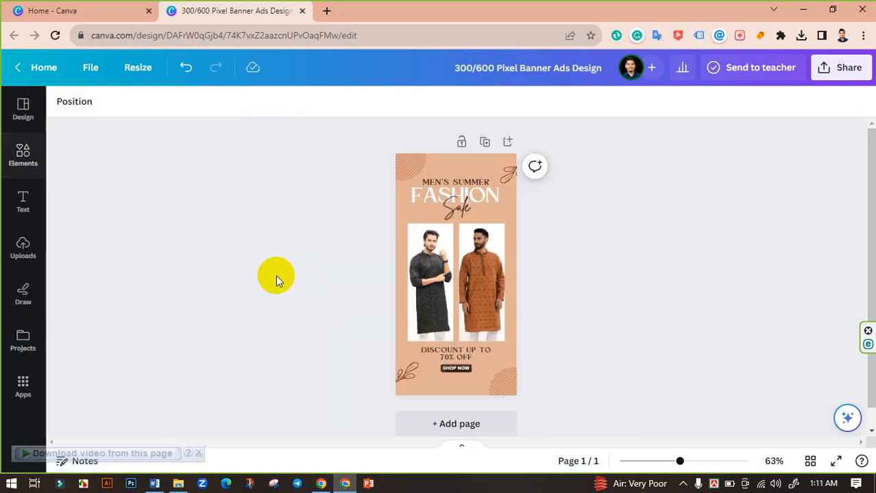
Download the banner as a PNG file at 300 × 600 px.
{"action": "left_click", "coordinate": [835, 67]}
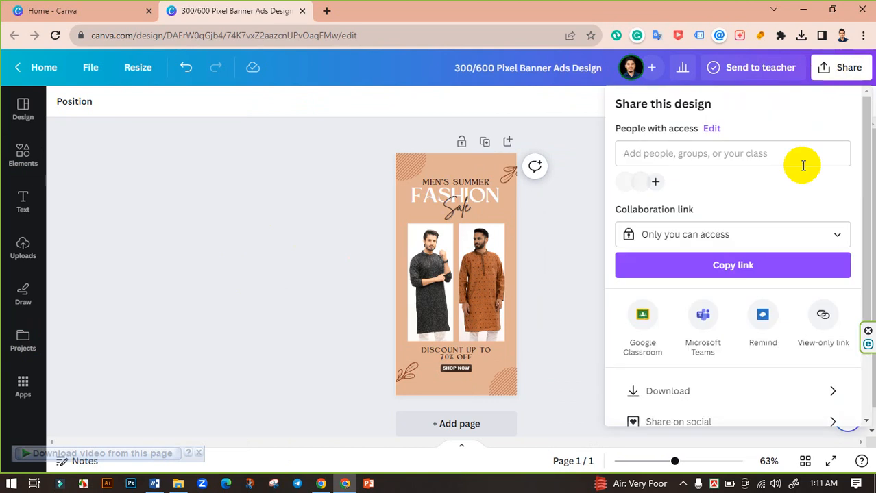
{"action": "scroll", "coordinate": [700, 343], "scroll_direction": "down", "scroll_amount": 2}
{"action": "left_click", "coordinate": [685, 312]}
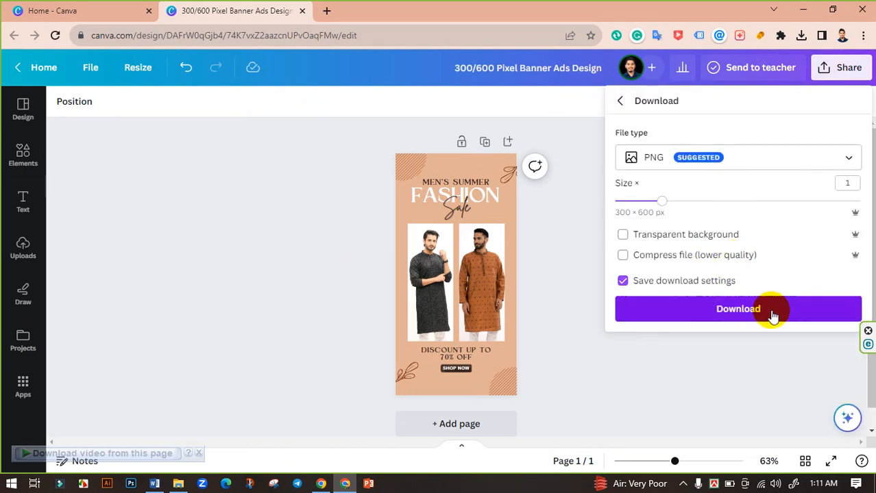
{"action": "left_click", "coordinate": [772, 312]}
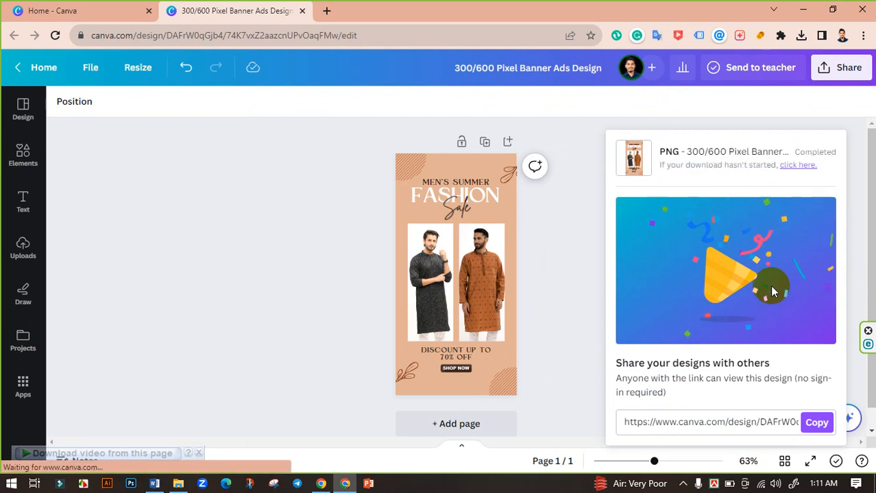
Download the banner again, this time as a JPG file.
{"action": "left_click", "coordinate": [841, 68]}
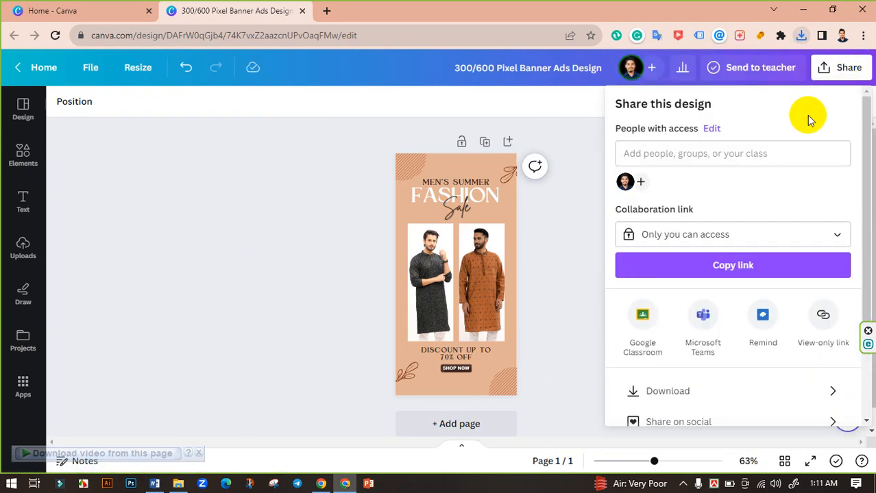
{"action": "left_click", "coordinate": [660, 392]}
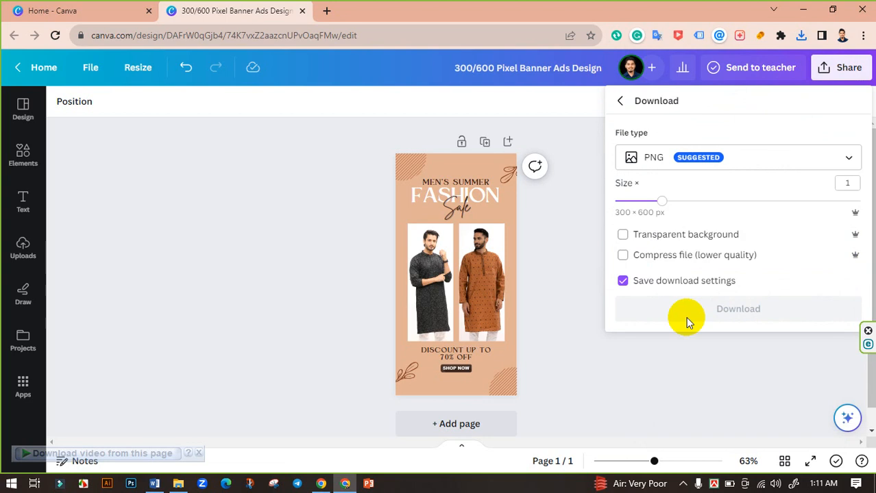
{"action": "left_click", "coordinate": [766, 172]}
{"action": "left_click", "coordinate": [693, 194]}
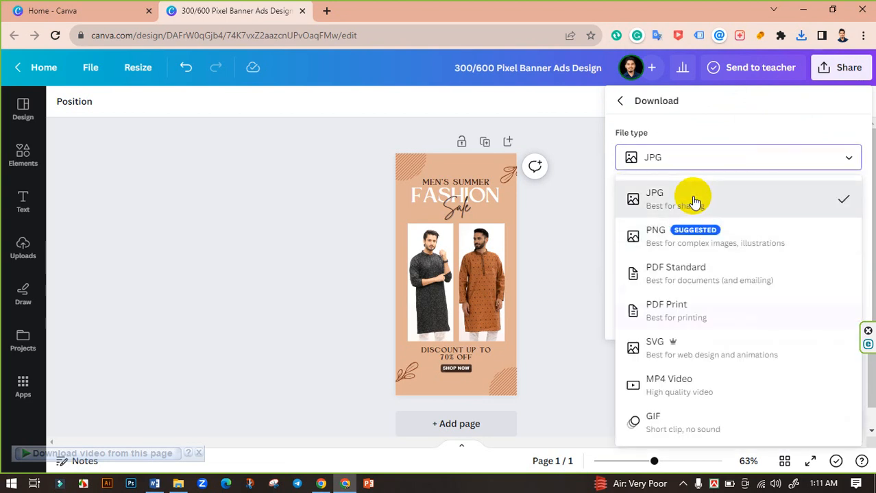
{"action": "left_click", "coordinate": [748, 311]}
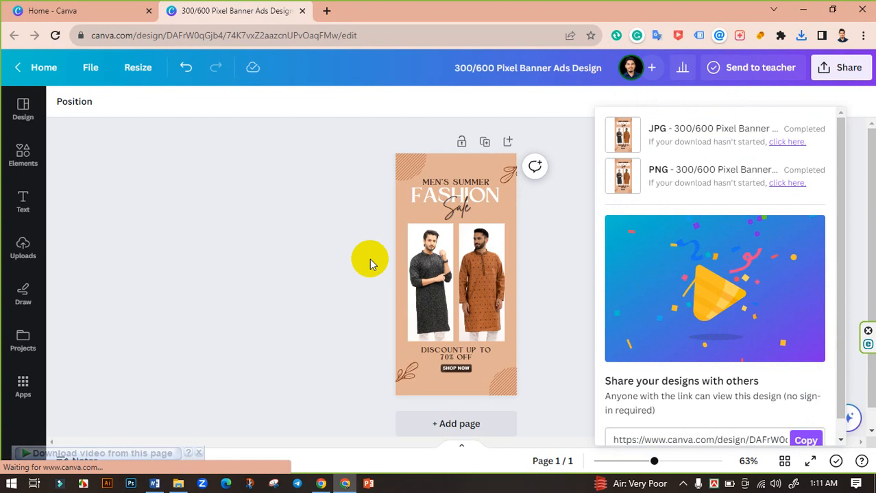
Switch to File Explorer and open the downloaded PNG banner from Downloads to preview it.
{"action": "left_click", "coordinate": [178, 483]}
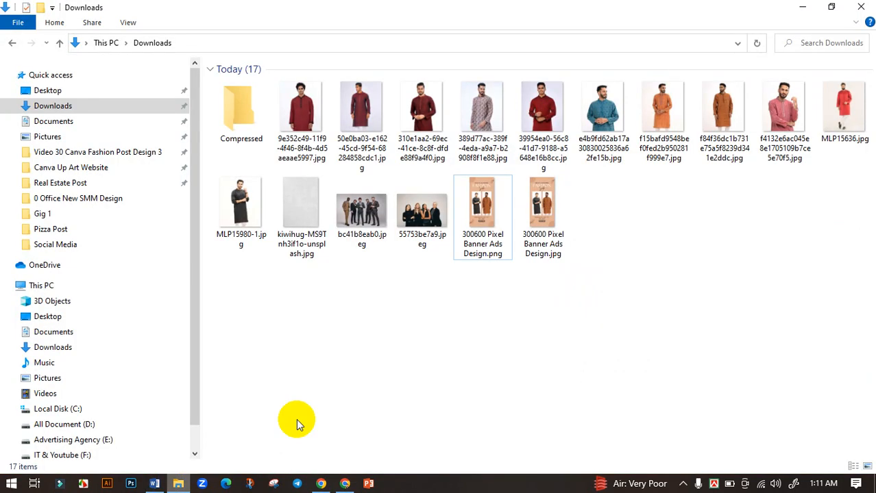
{"action": "left_click", "coordinate": [476, 203]}
{"action": "double_click", "coordinate": [476, 203]}
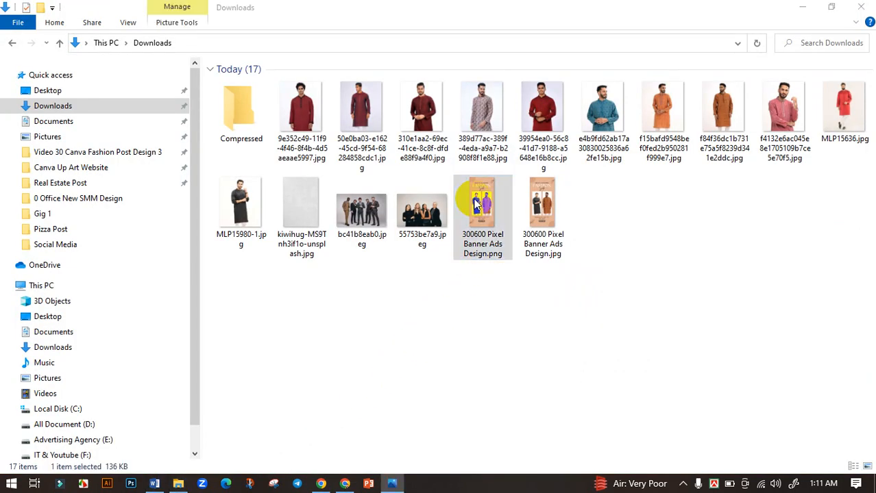
{"action": "scroll", "coordinate": [456, 248], "scroll_direction": "up", "scroll_amount": 2}
{"action": "scroll", "coordinate": [401, 269], "scroll_direction": "down", "scroll_amount": 2}
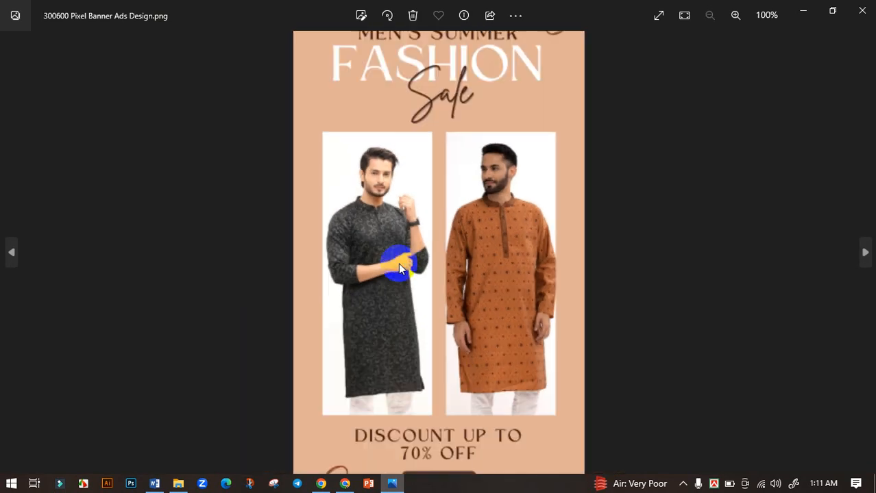